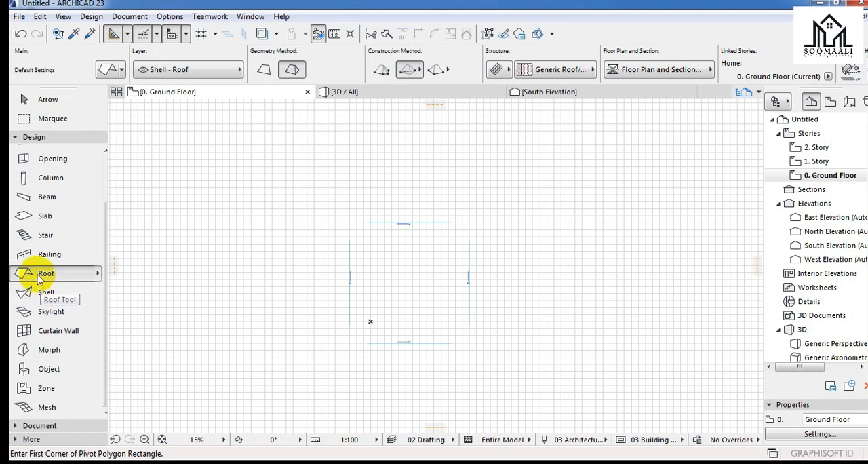
Open the default settings of the Roof tool and choose 0. Ground Floor as the home story.
double_click(46, 273)
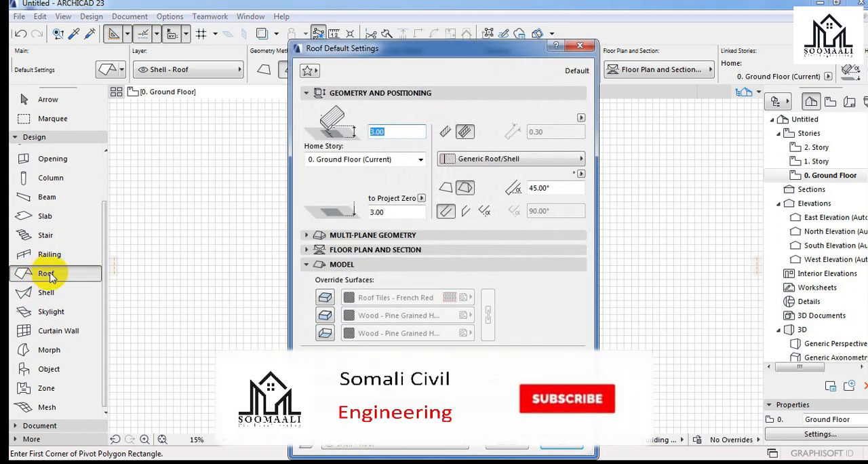
click(505, 445)
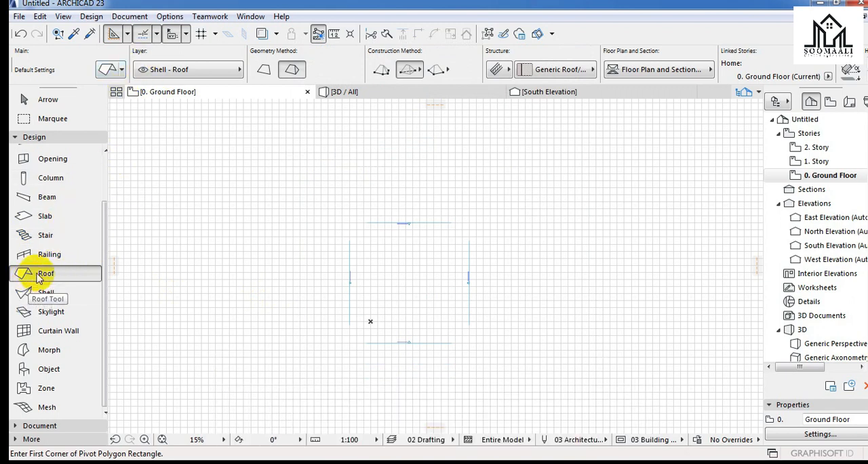
click(108, 70)
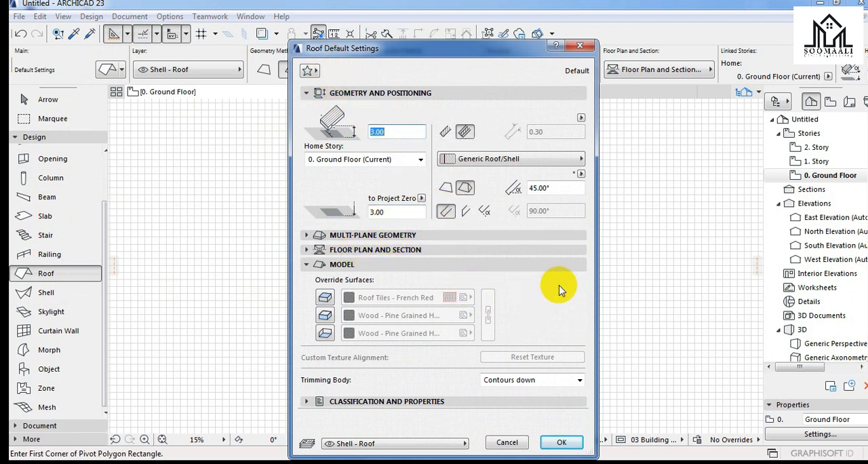
click(343, 265)
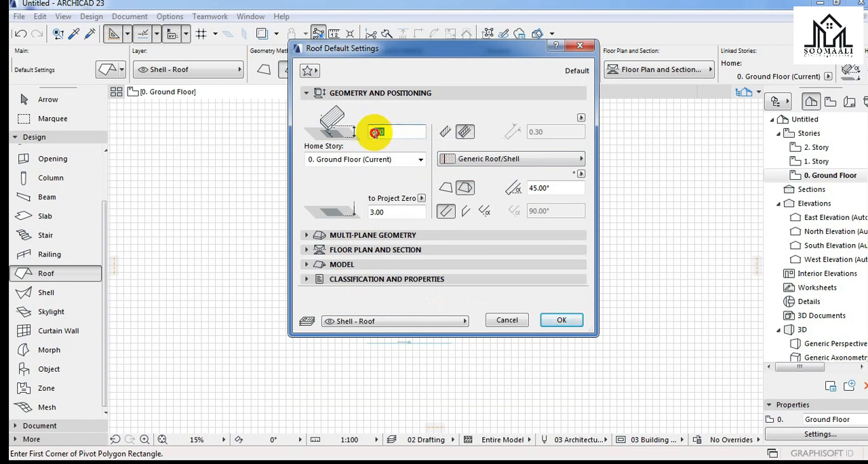
click(373, 131)
click(421, 159)
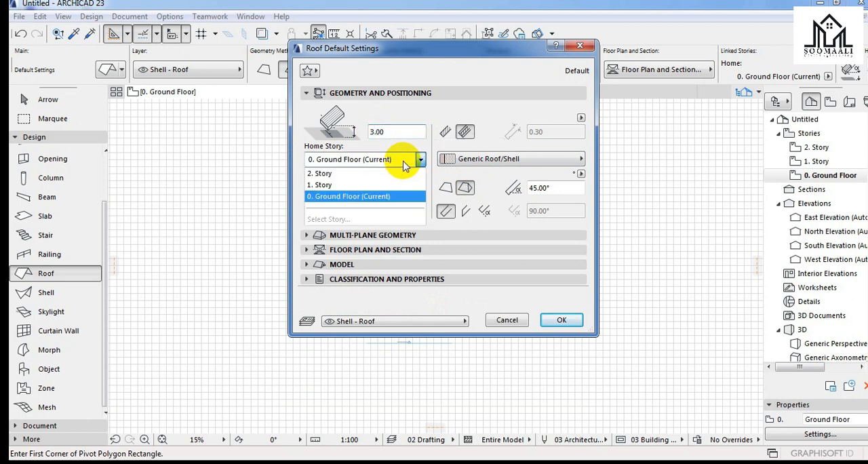
click(375, 200)
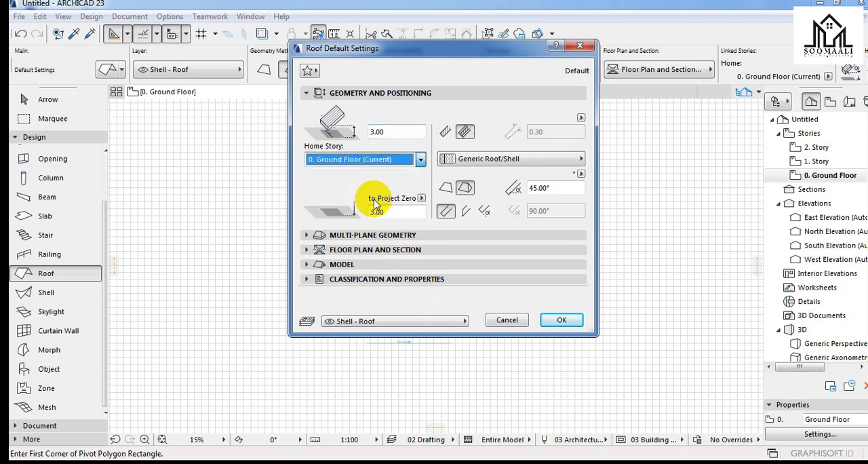
click(383, 162)
click(358, 196)
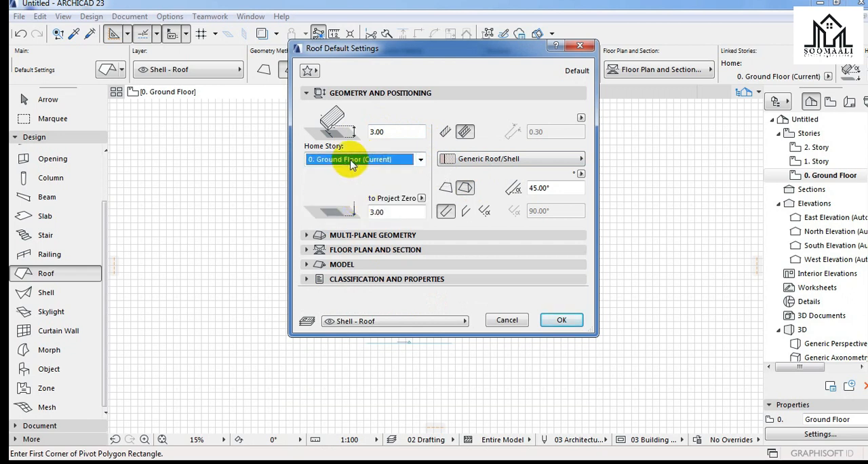
click(395, 133)
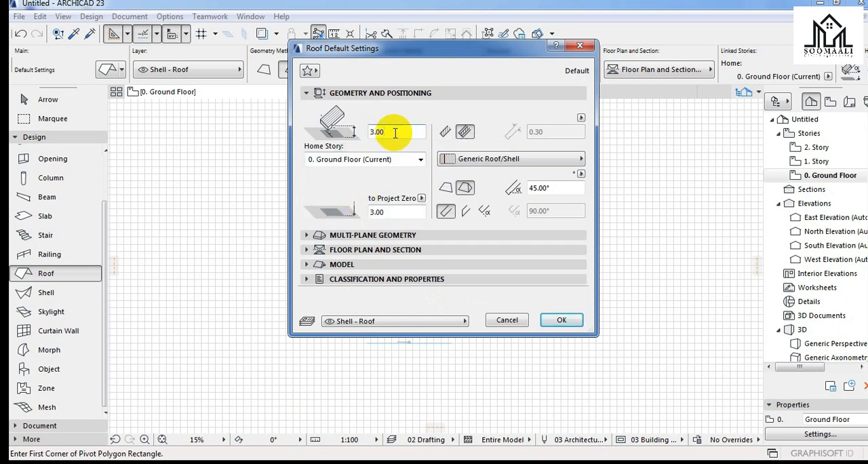
Switch the default roof to a basic structure with a thickness of 0.15 and a pitch of 30.00°.
click(445, 133)
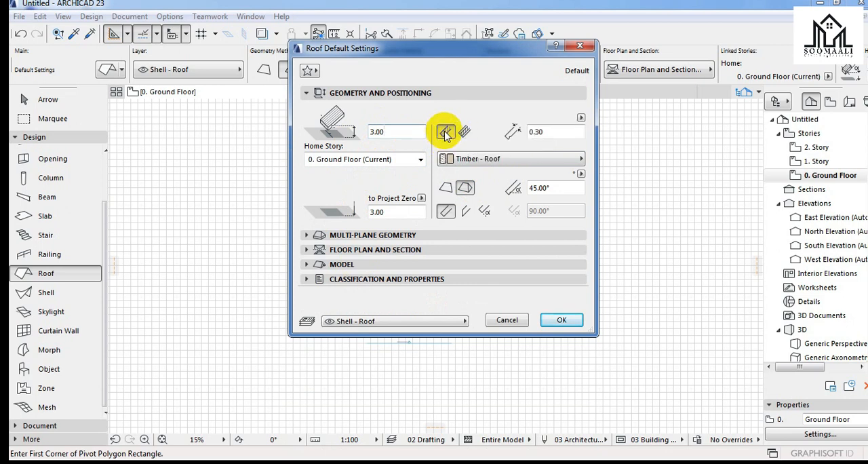
click(547, 131)
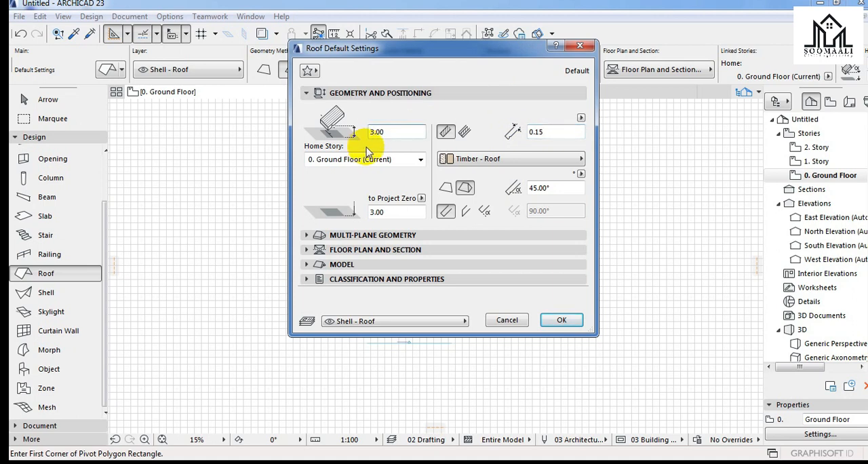
double_click(545, 186)
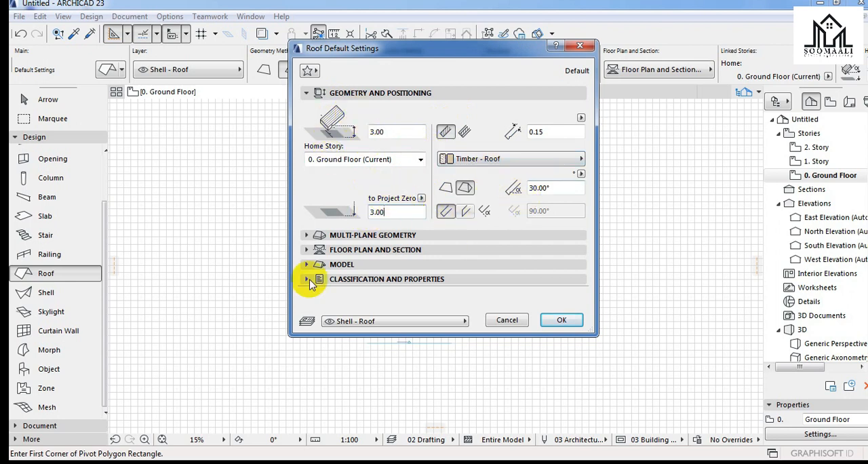
Turn on the surface overrides for the roof's top, edge and bottom faces in the model settings.
click(349, 266)
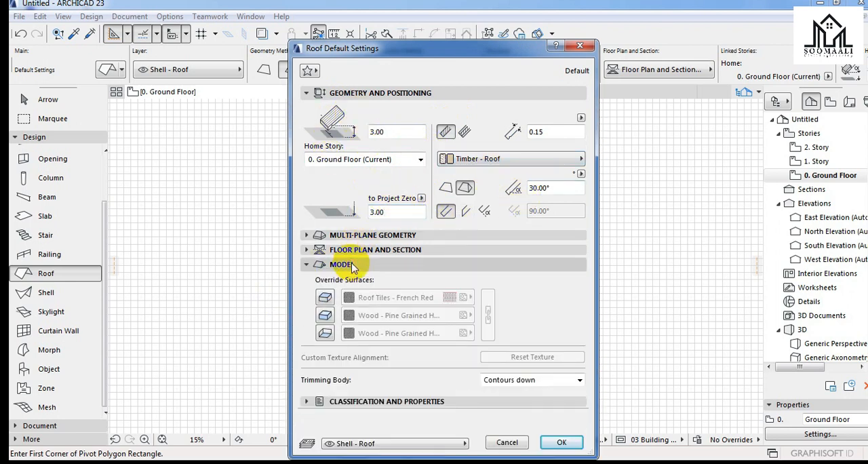
click(325, 301)
click(325, 316)
click(325, 333)
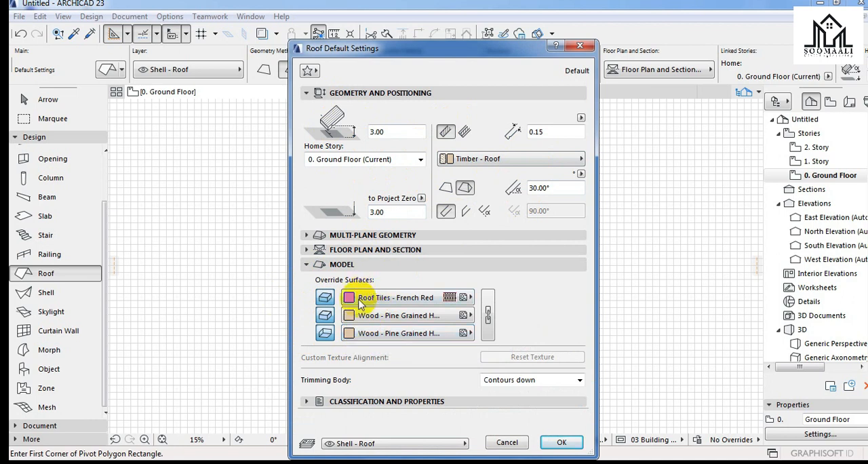
Set the override surface of the roof's bottom face to Siding - Light.
click(395, 333)
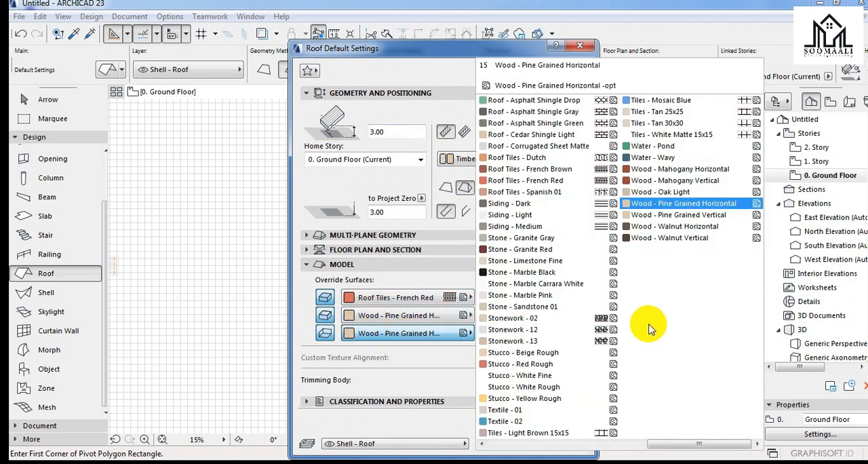
key(w)
key(w)
key(w)
key(w)
key(w)
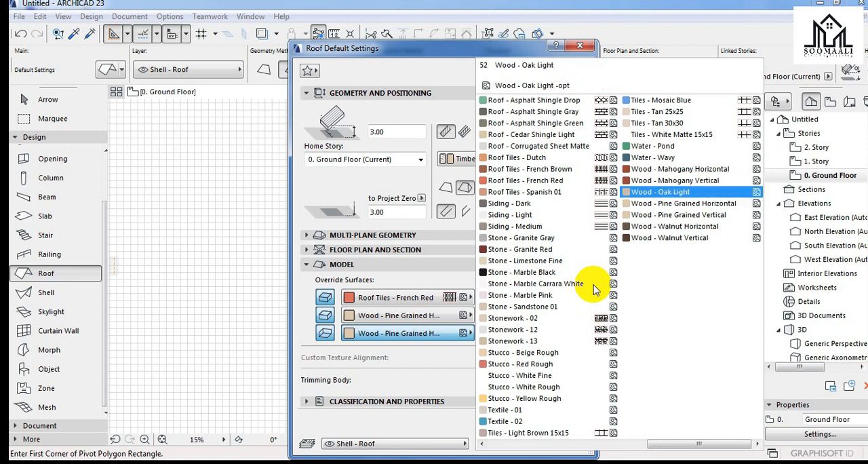
key(w)
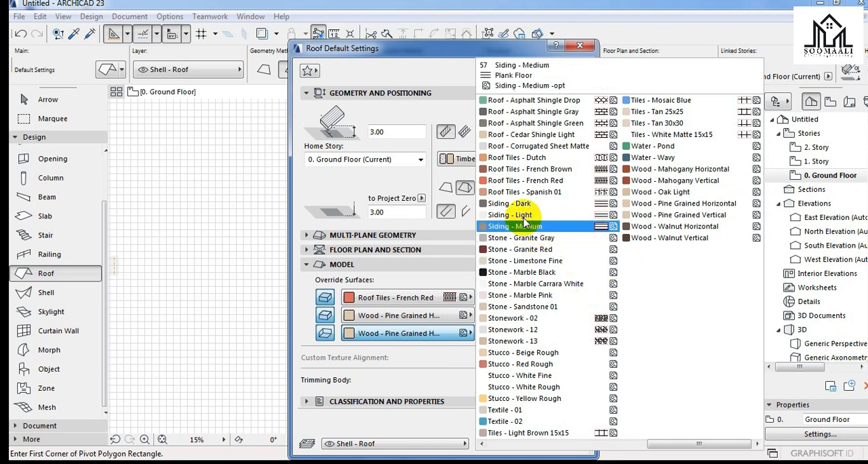
click(576, 214)
Set the roof's bottom surface to Brick - White Natural and accept the default roof settings.
click(434, 334)
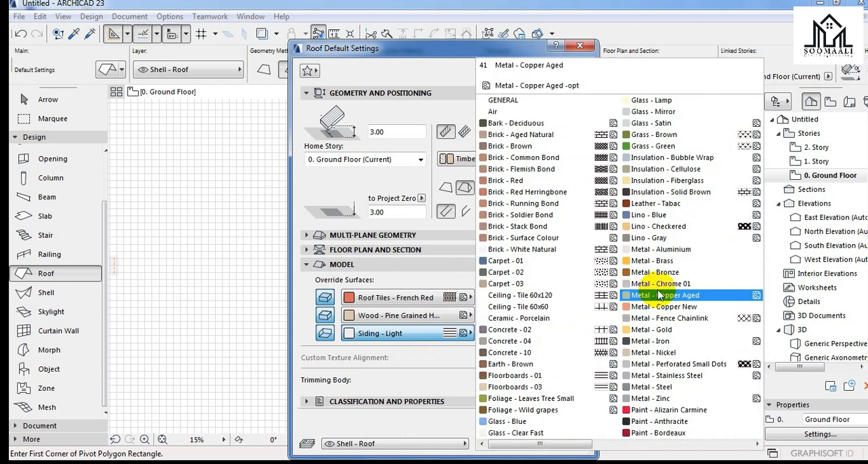
click(557, 249)
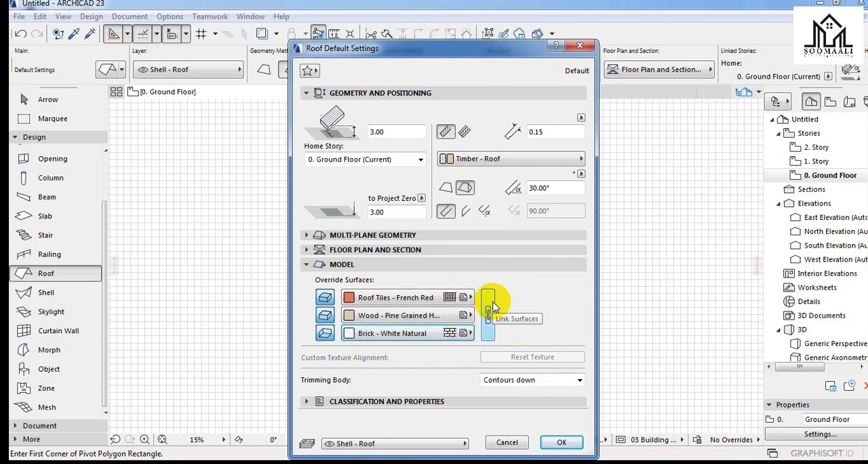
click(571, 442)
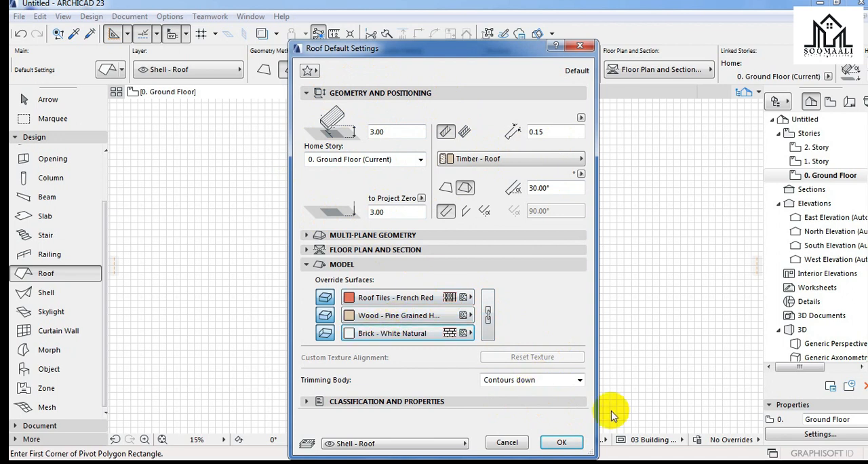
click(562, 443)
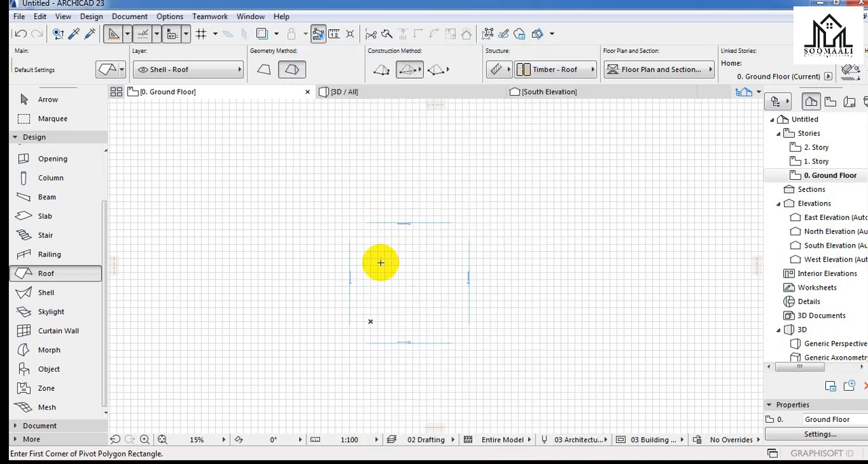
Draw a rectangular multi-plane hip roof about 25.00 by 17.07 between the elevation markers on the ground floor plan.
scroll(380, 260, up, 2)
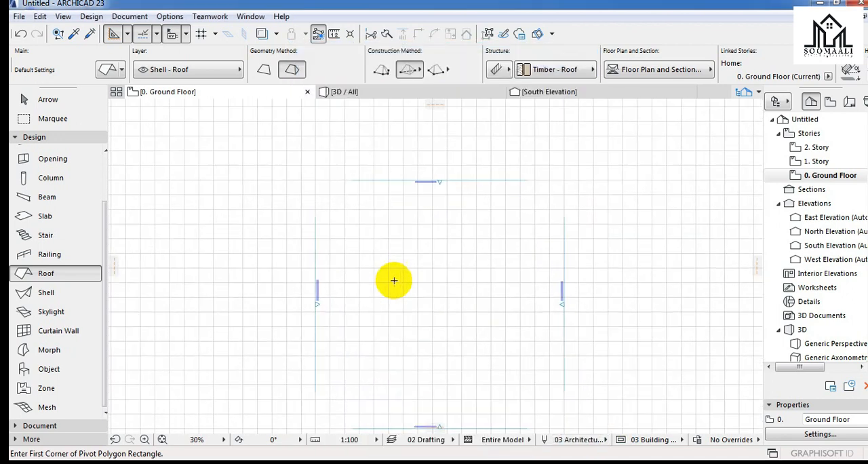
click(342, 229)
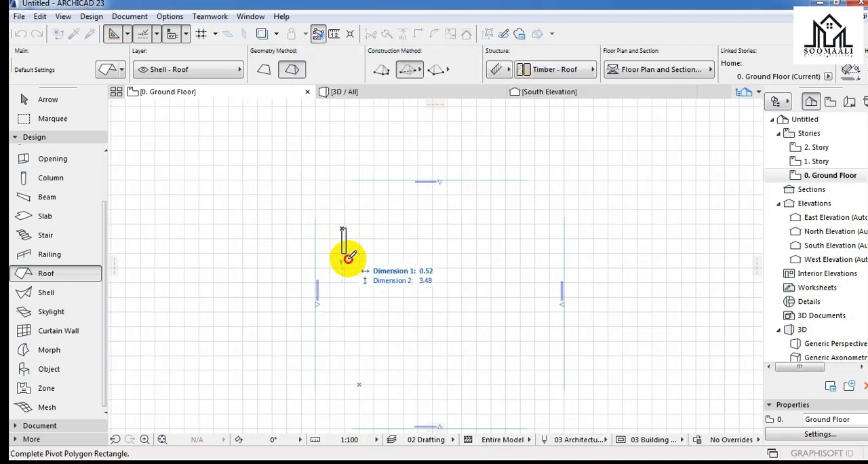
click(524, 352)
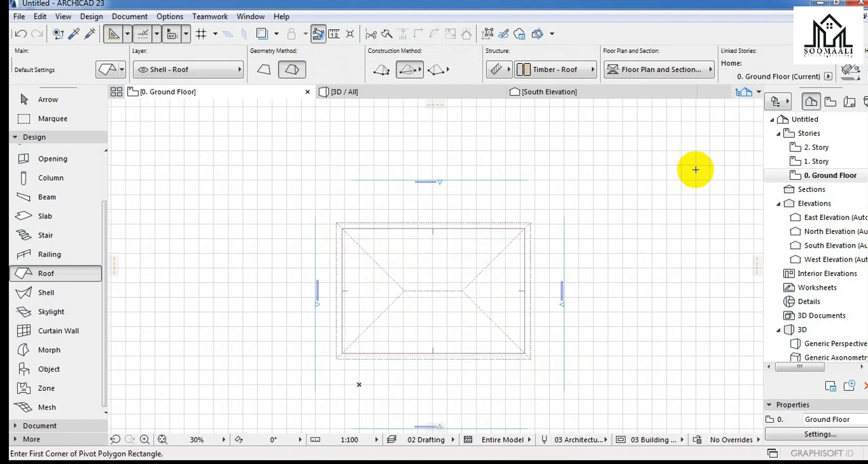
key(Escape)
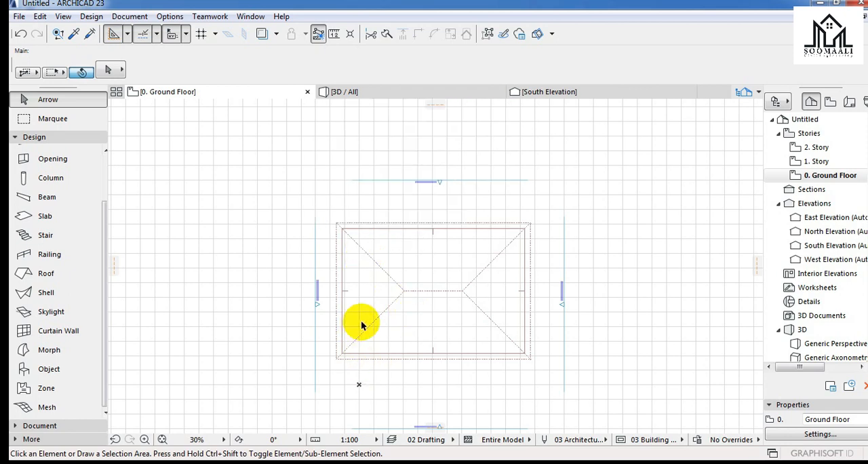
Examine the hip roof in the 3D view, orbiting around it to see its slopes from several sides.
click(390, 91)
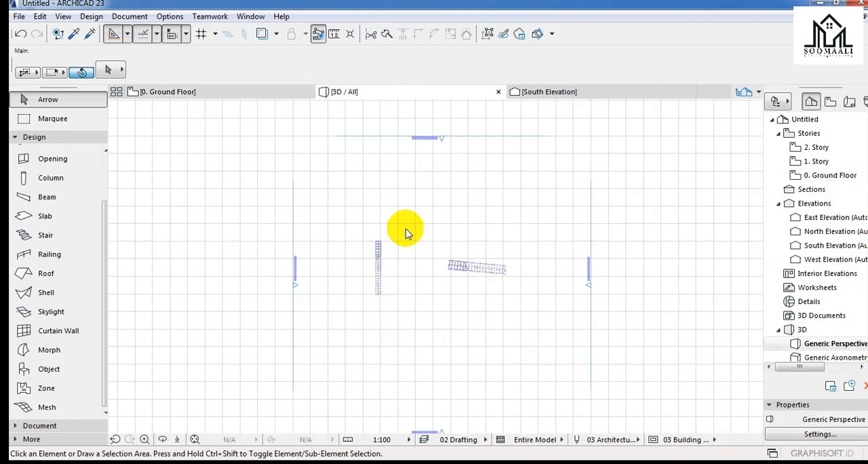
scroll(406, 250, down, 10)
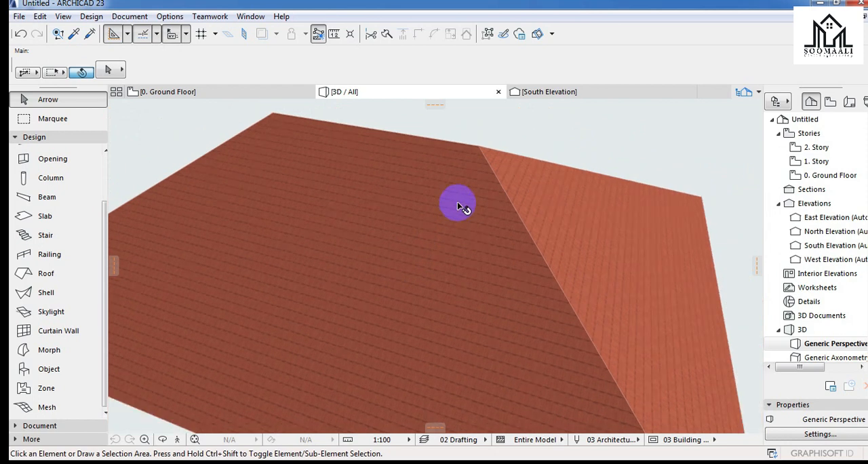
scroll(455, 197, down, 4)
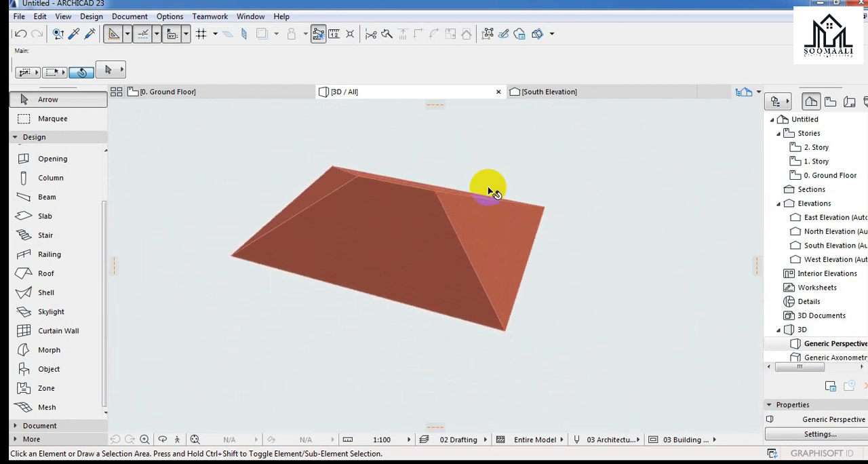
scroll(526, 197, up, 3)
click(536, 231)
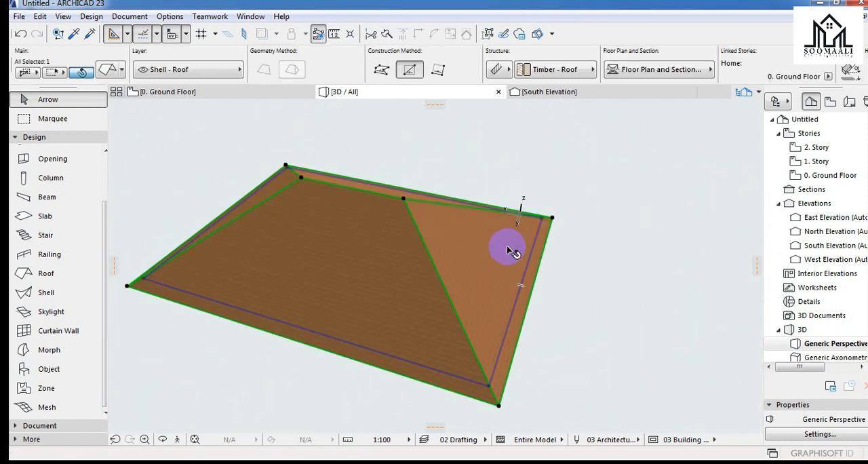
click(573, 218)
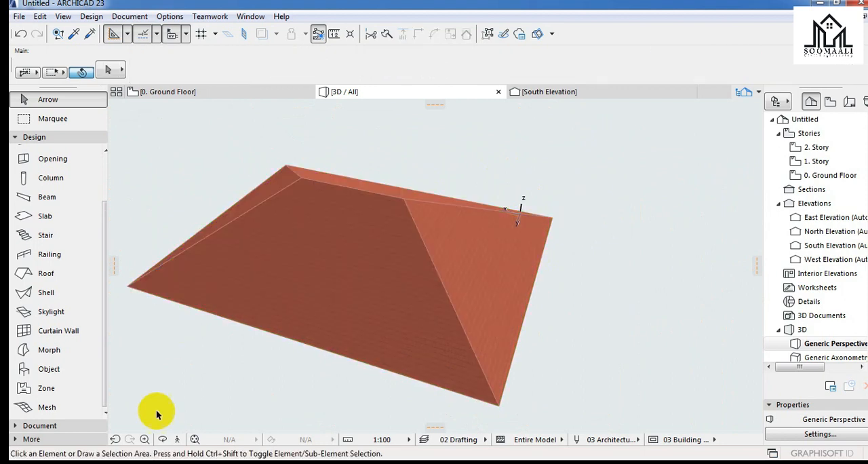
click(164, 441)
drag(563, 281, 459, 330)
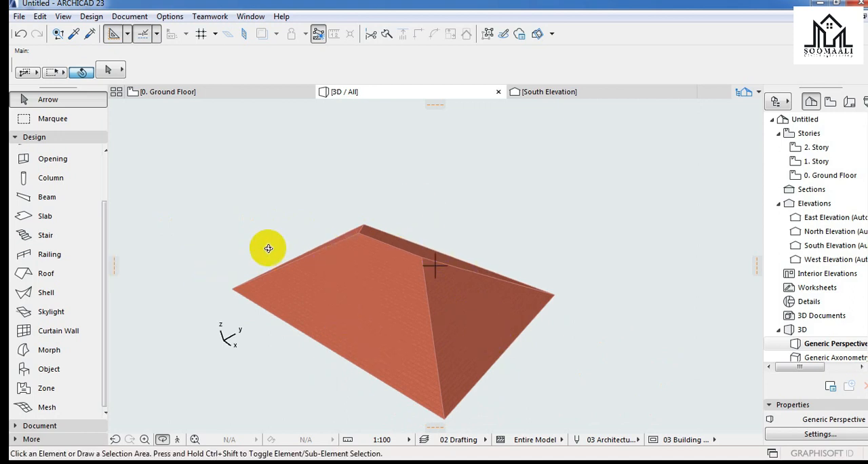
drag(492, 328, 262, 83)
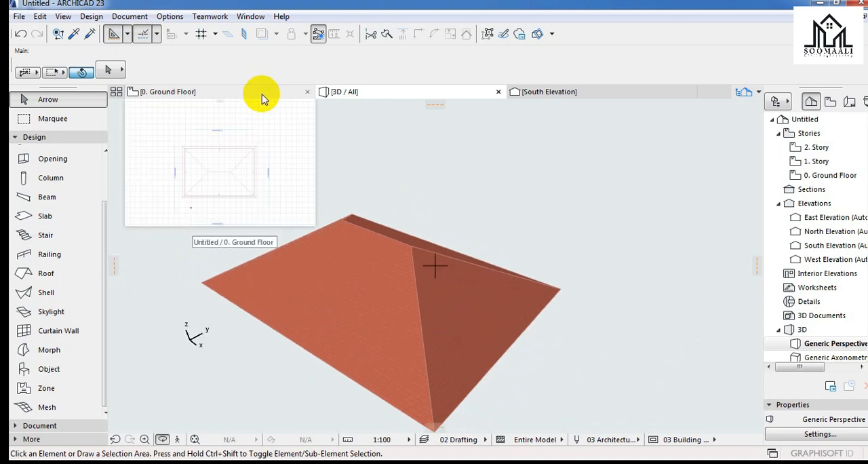
Select the hip roof on the ground floor plan and move it about 0.89 at an angle of 11°.
click(263, 93)
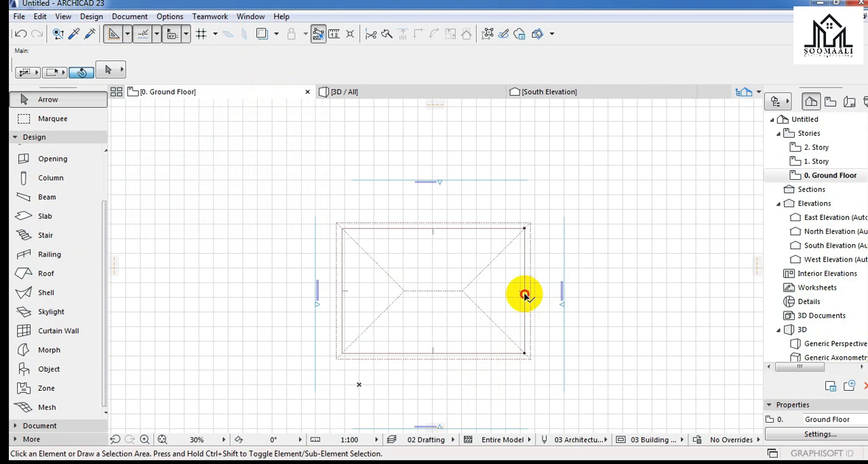
click(524, 295)
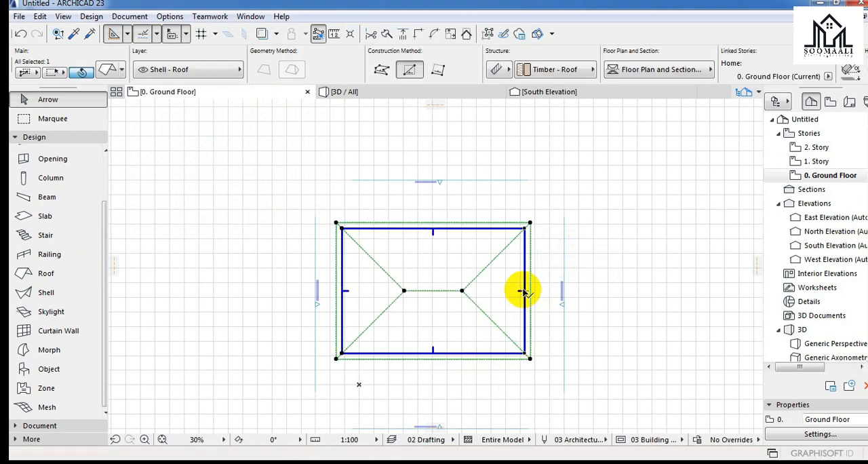
right_click(522, 292)
click(519, 293)
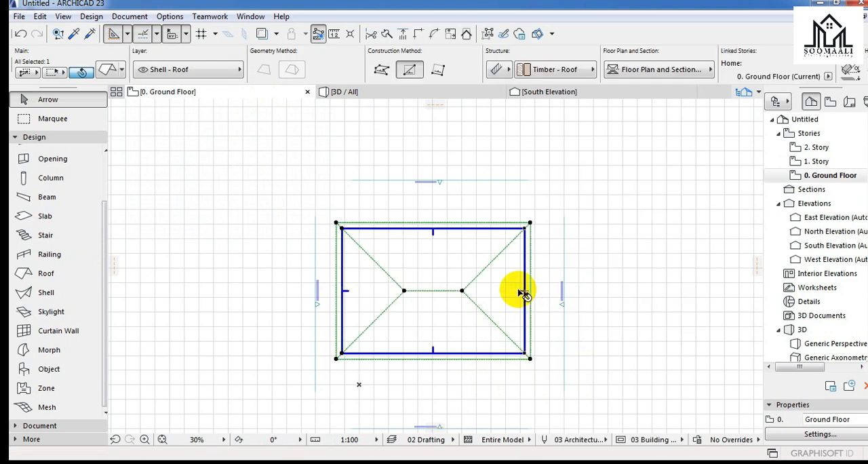
click(520, 290)
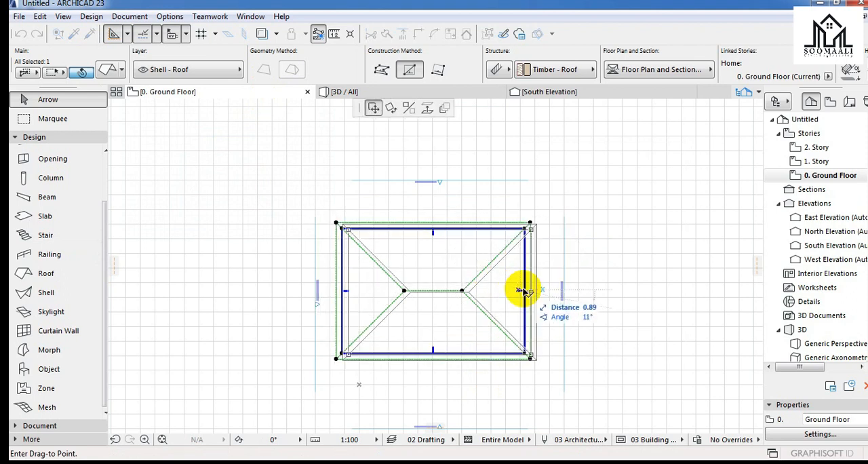
click(523, 291)
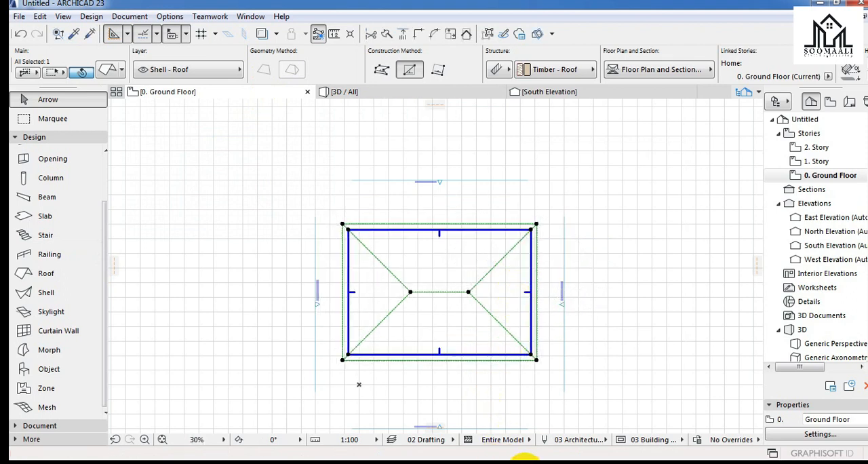
click(527, 293)
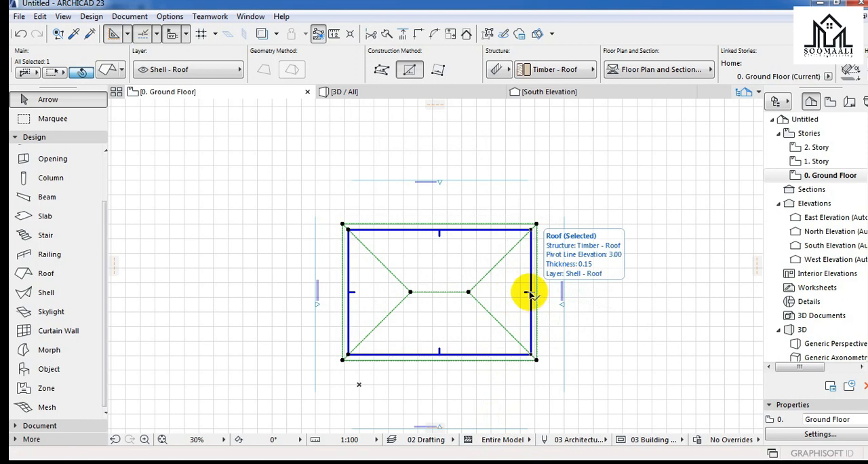
click(530, 292)
click(530, 291)
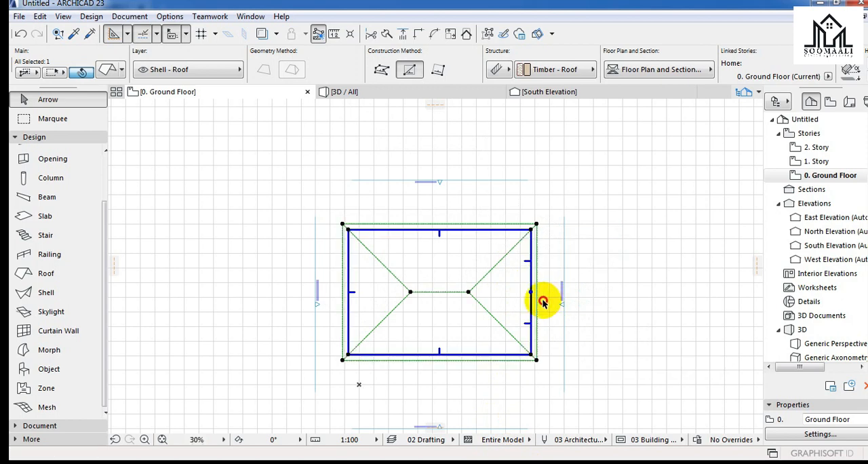
click(530, 293)
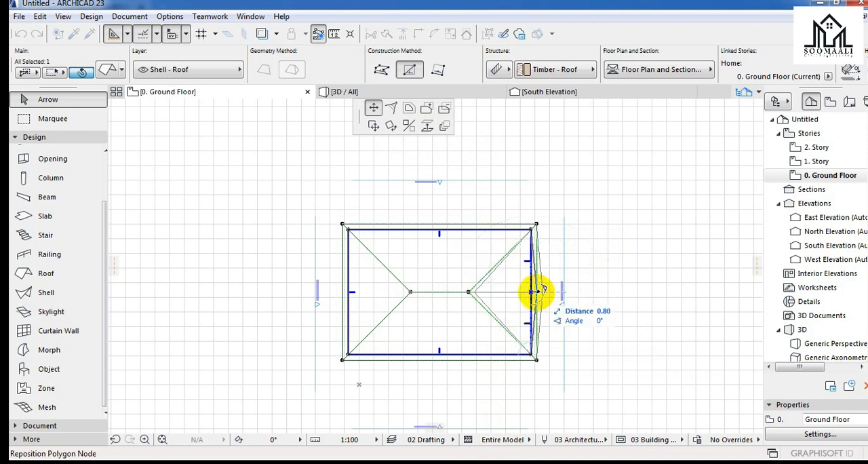
key(Escape)
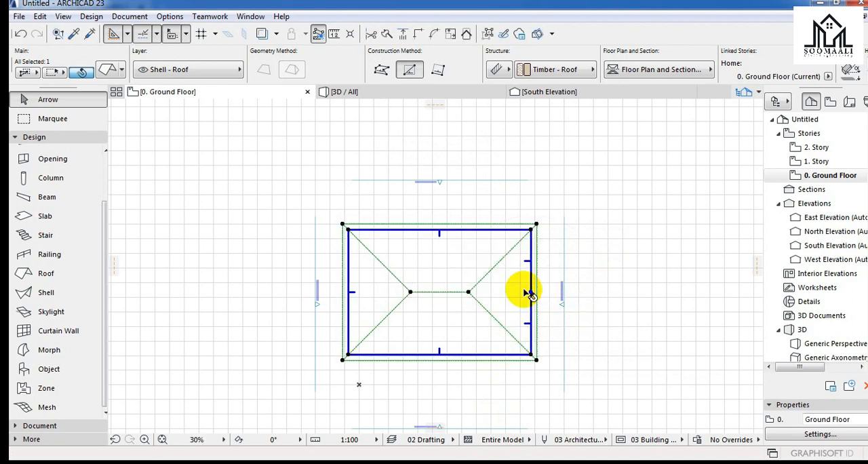
key(ctrl+z)
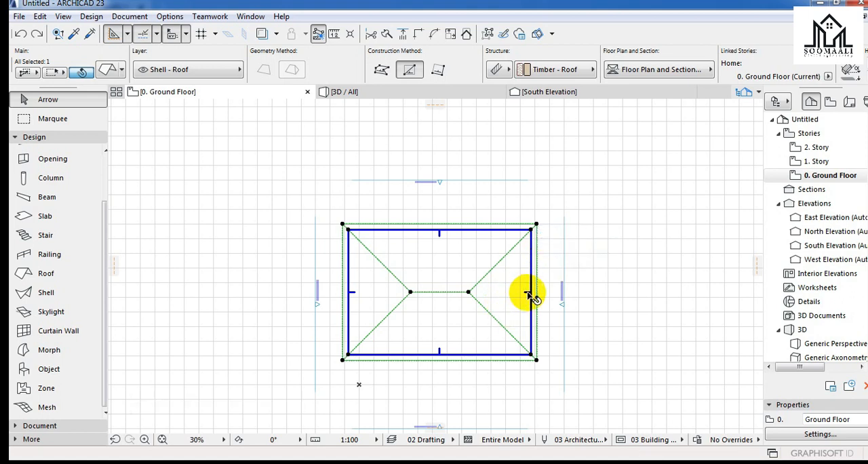
Change the roof's east end plane from pitched to a 90° gable, for that plane only, and check the result in 3D.
click(530, 293)
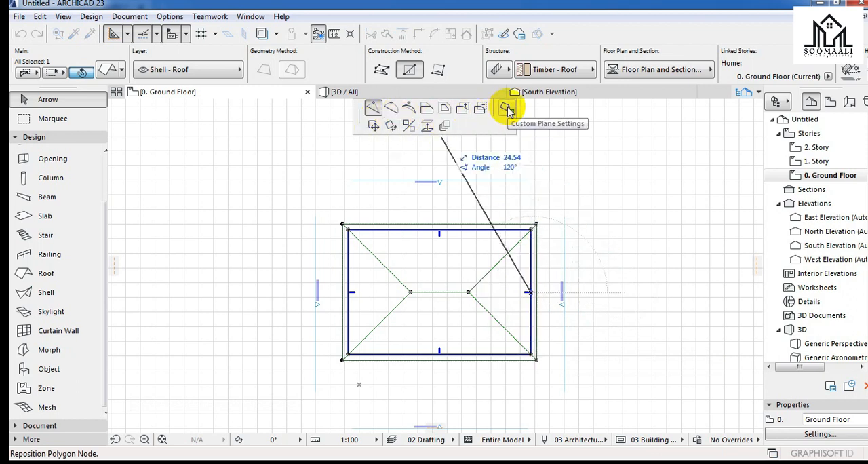
click(506, 109)
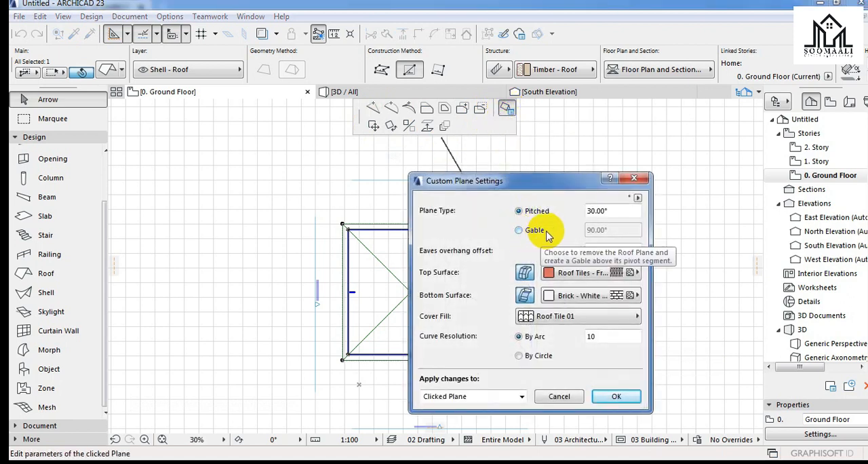
click(519, 231)
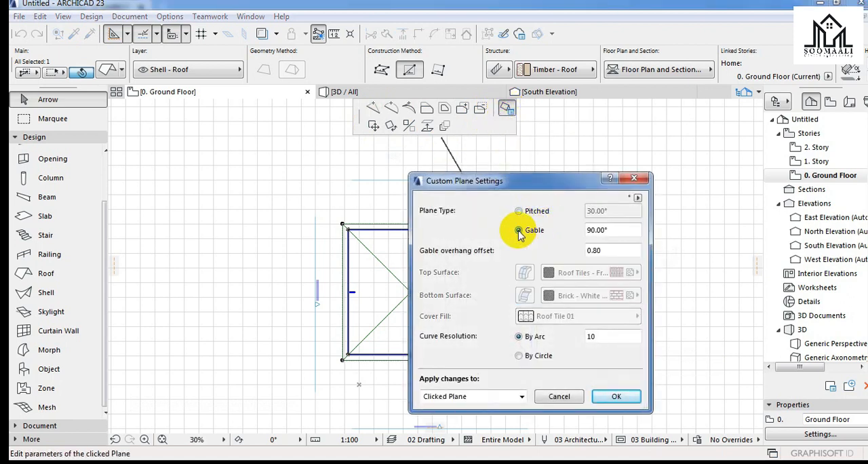
click(615, 399)
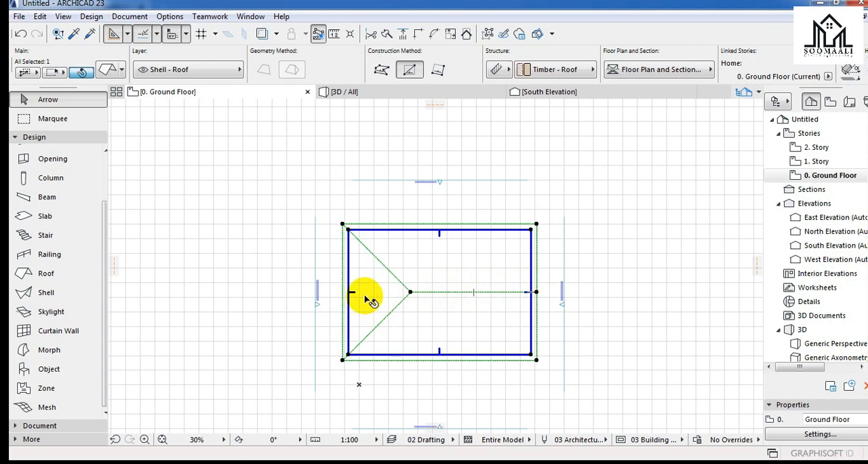
mouse_move(377, 94)
click(376, 94)
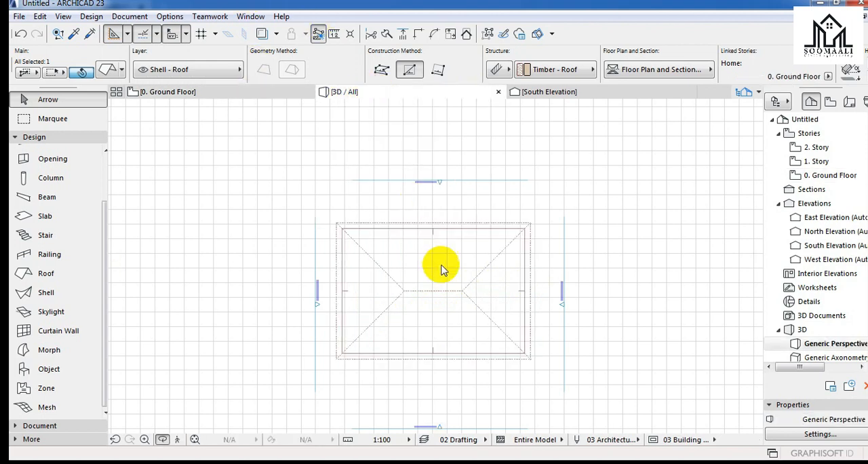
scroll(461, 316, down, 3)
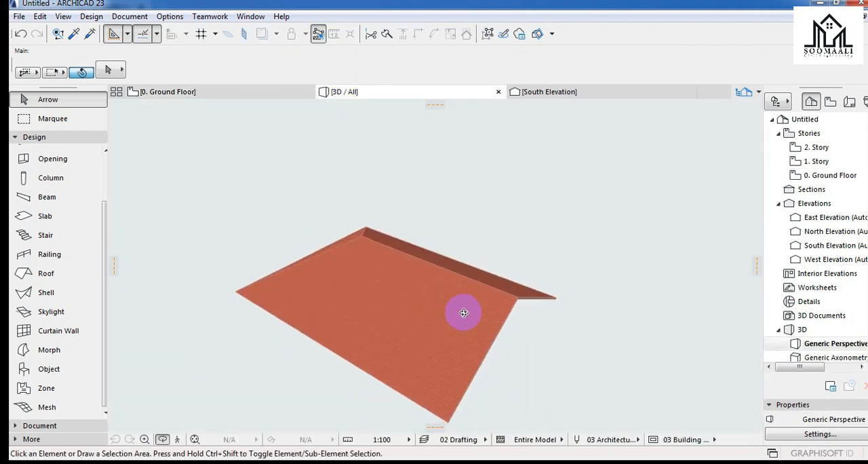
scroll(522, 249, up, 2)
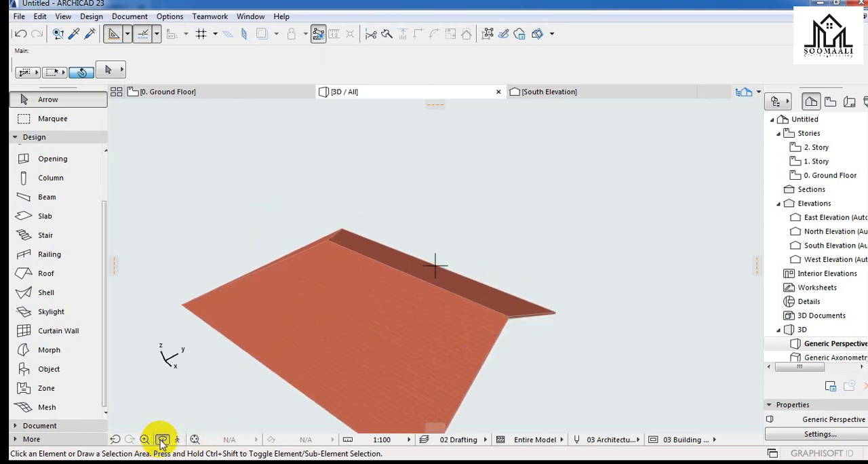
drag(209, 194, 407, 369)
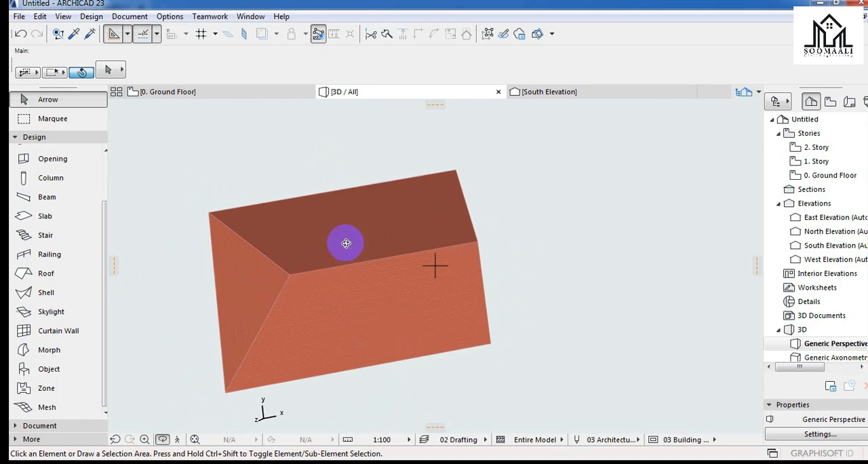
On the ground floor plan, change the roof's west end plane to a 90° gable, applied to that plane only.
click(247, 93)
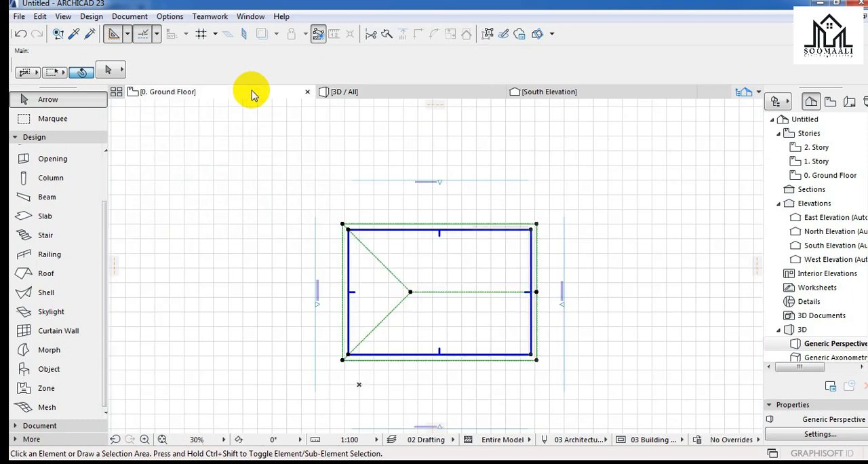
click(348, 294)
click(349, 294)
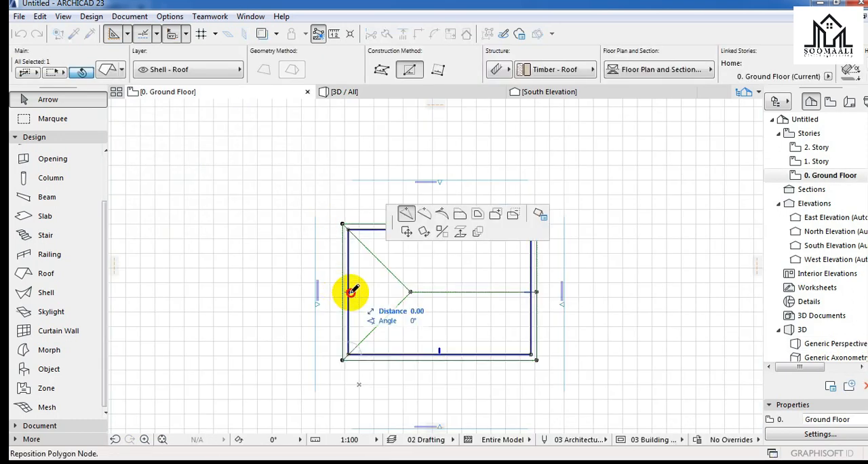
click(536, 216)
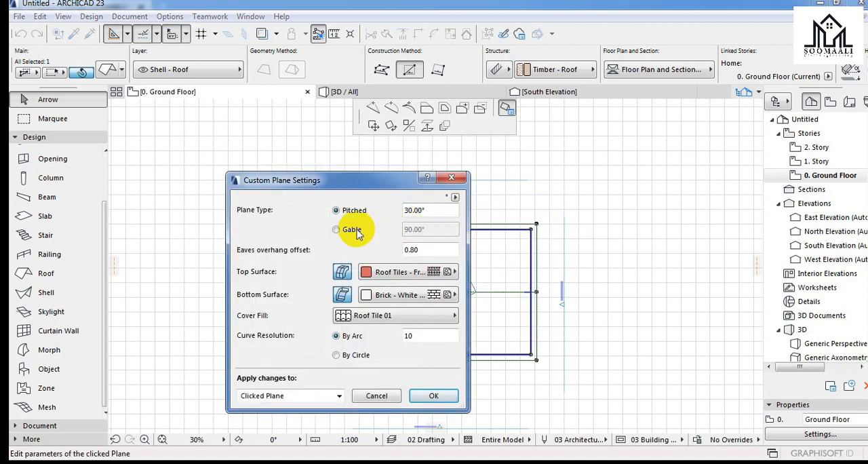
click(358, 232)
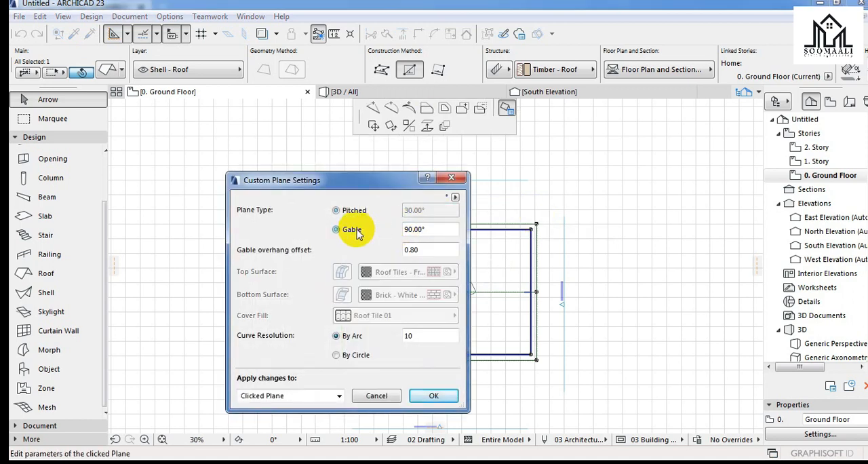
click(432, 396)
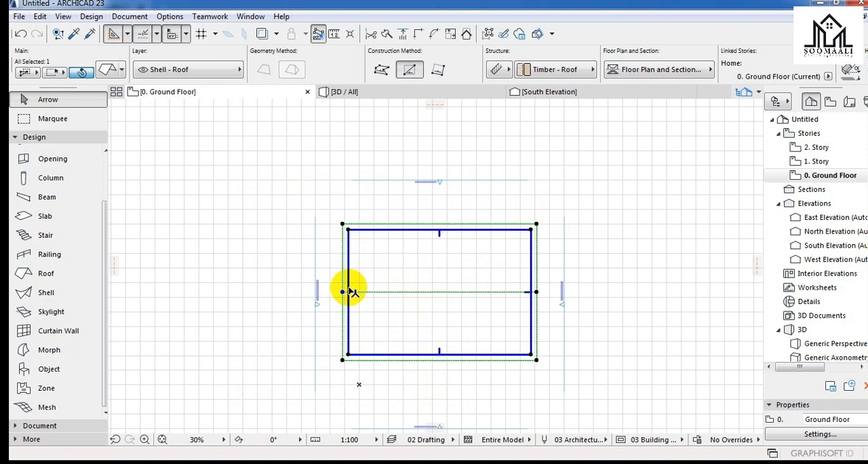
Examine the gable roof in the 3D view from several sides, including its open ends, eaves edges and underside.
click(394, 92)
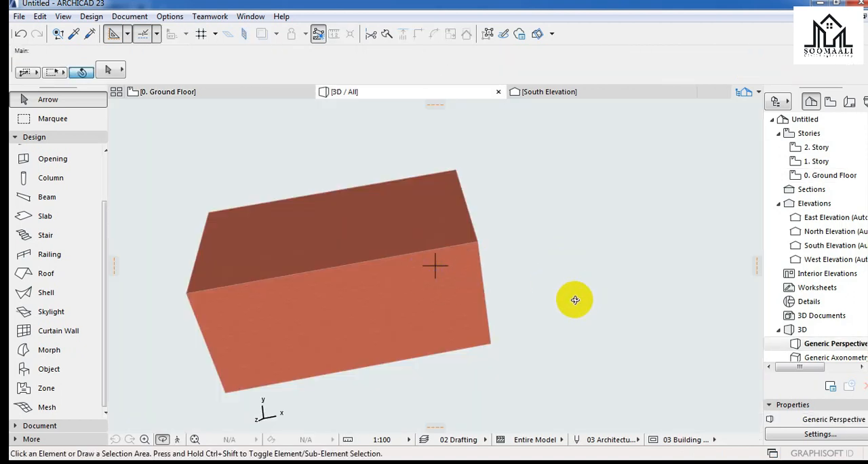
drag(626, 216, 479, 181)
scroll(451, 142, up, 4)
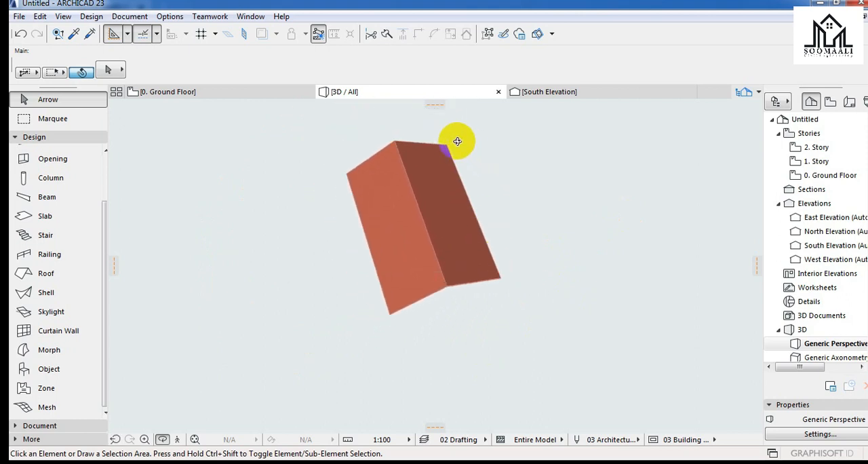
scroll(465, 189, down, 5)
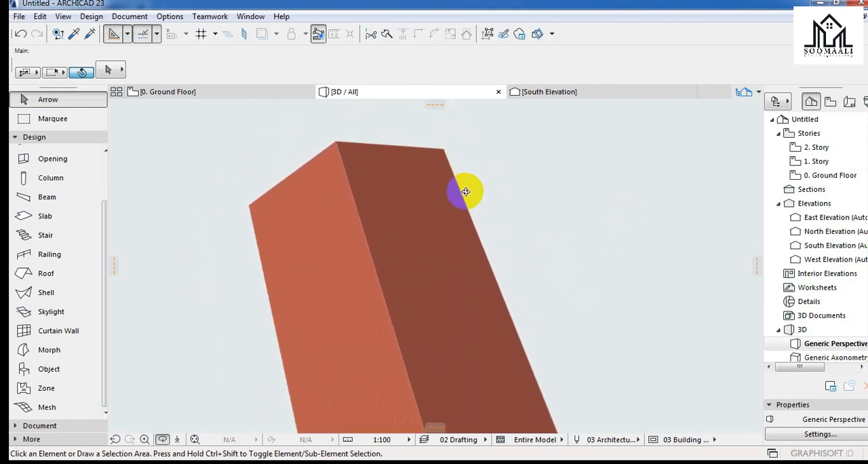
scroll(477, 188, up, 2)
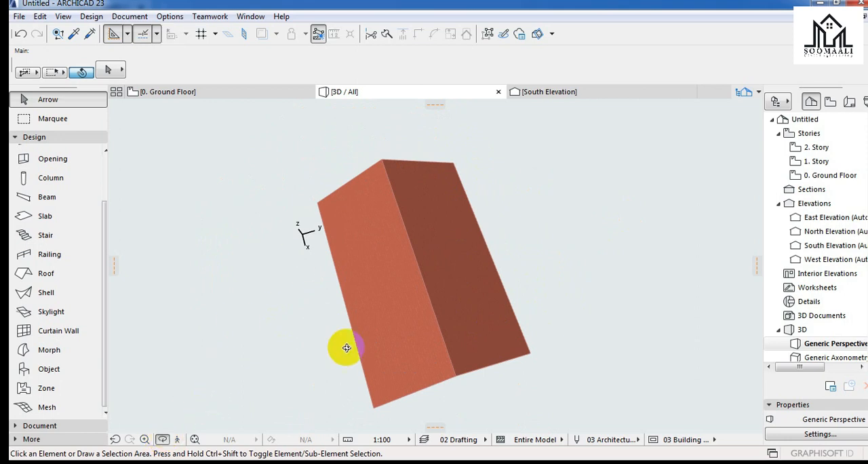
shift+middle_drag(486, 335, 512, 181)
shift+middle_drag(479, 296, 547, 362)
scroll(515, 411, up, 6)
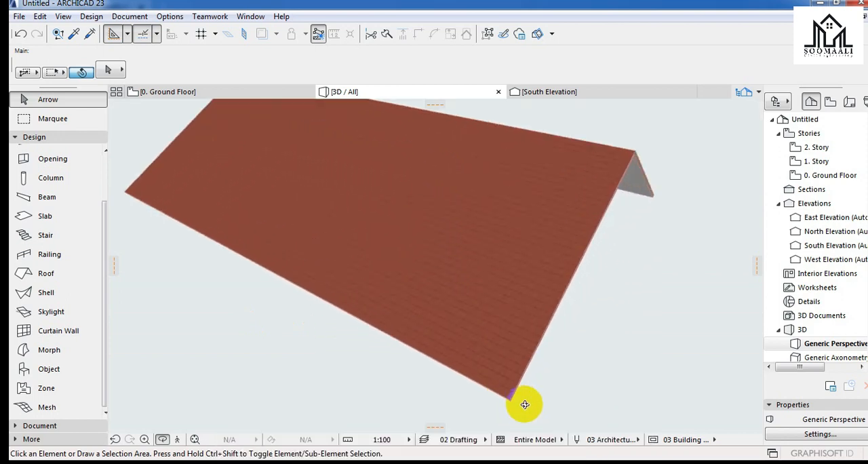
shift+middle_drag(457, 346, 447, 271)
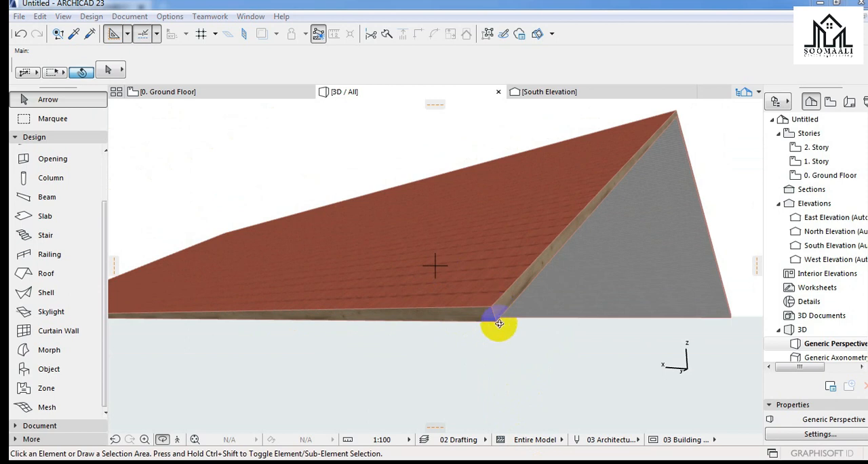
scroll(542, 316, up, 4)
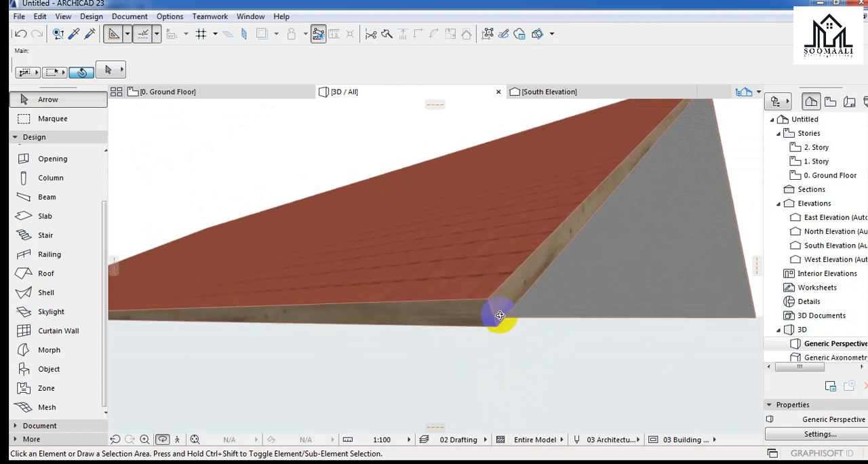
drag(517, 326, 562, 232)
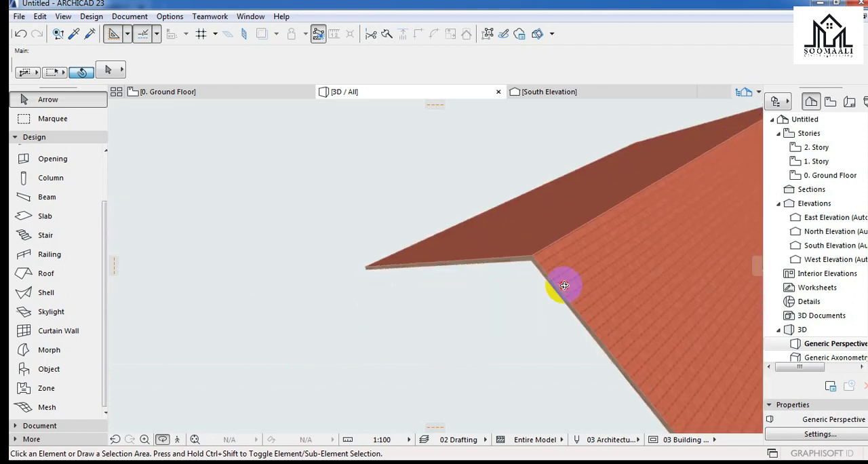
right_click(339, 282)
click(478, 335)
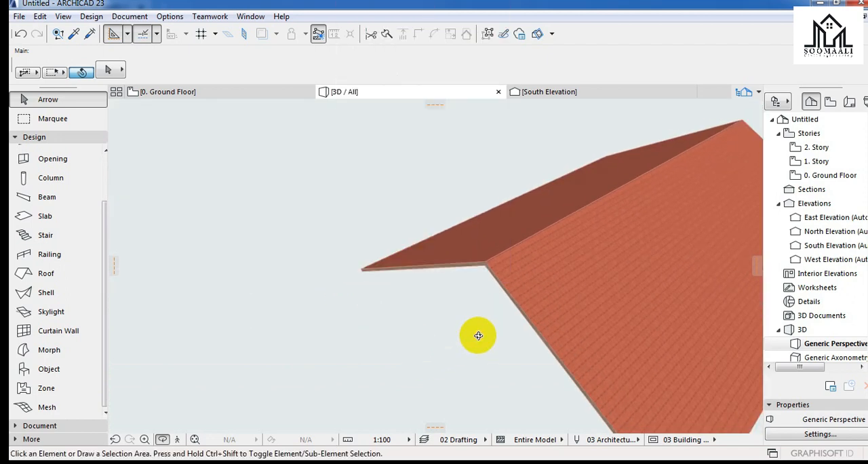
scroll(336, 312, up, 1)
scroll(337, 307, down, 3)
scroll(337, 306, down, 3)
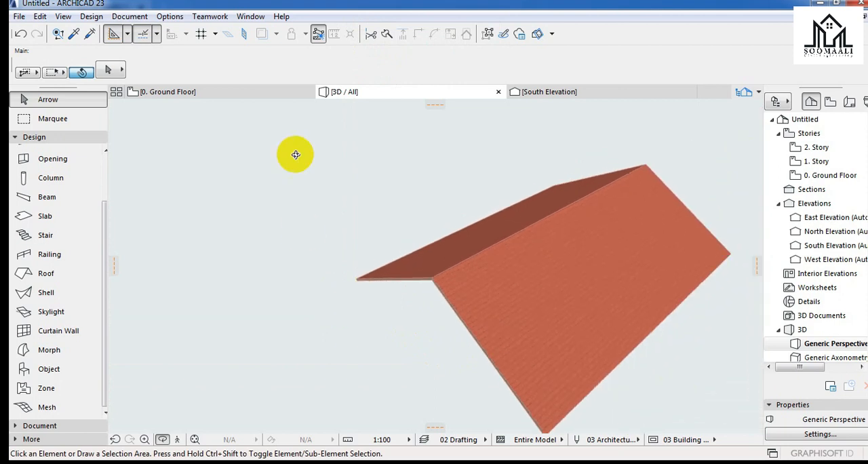
Return to the ground floor plan and deselect the gable roof.
click(233, 95)
scroll(382, 265, down, 3)
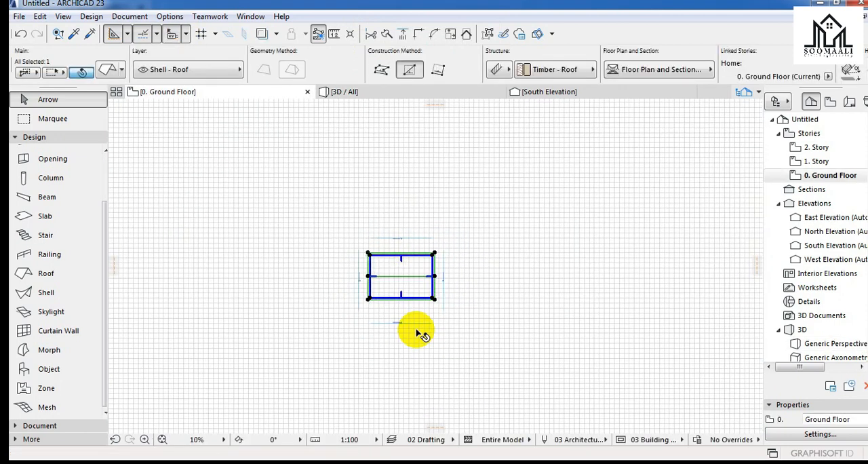
click(412, 315)
scroll(401, 317, up, 5)
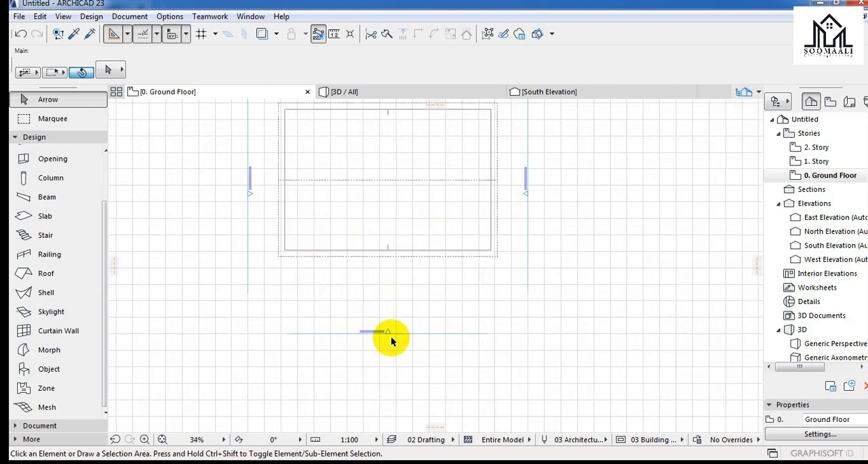
In the Roof tool's default settings, set the edge surface override to Wood - Walnut Vertical.
scroll(407, 329, down, 1)
scroll(417, 328, down, 1)
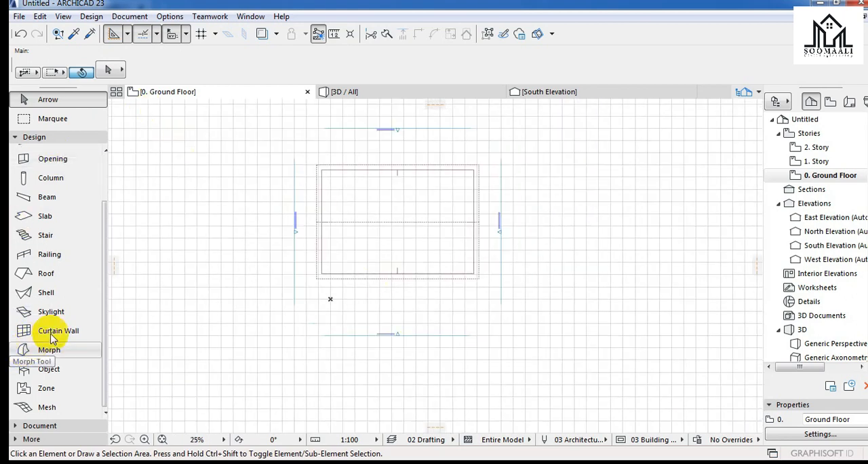
click(27, 273)
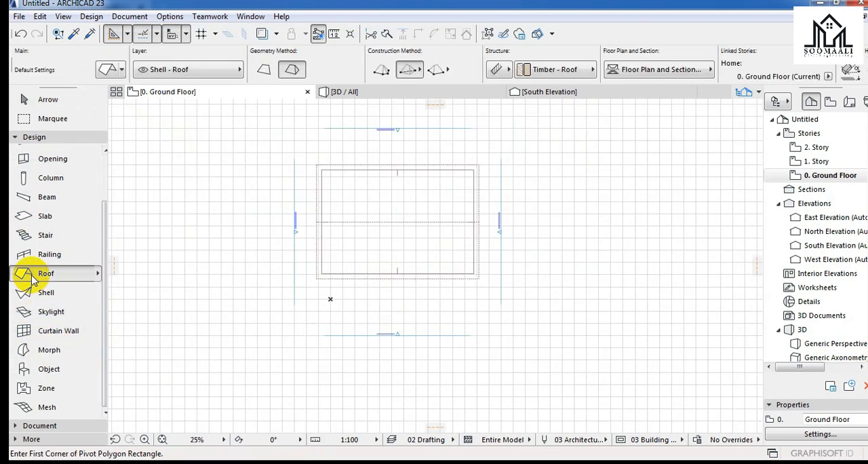
click(110, 71)
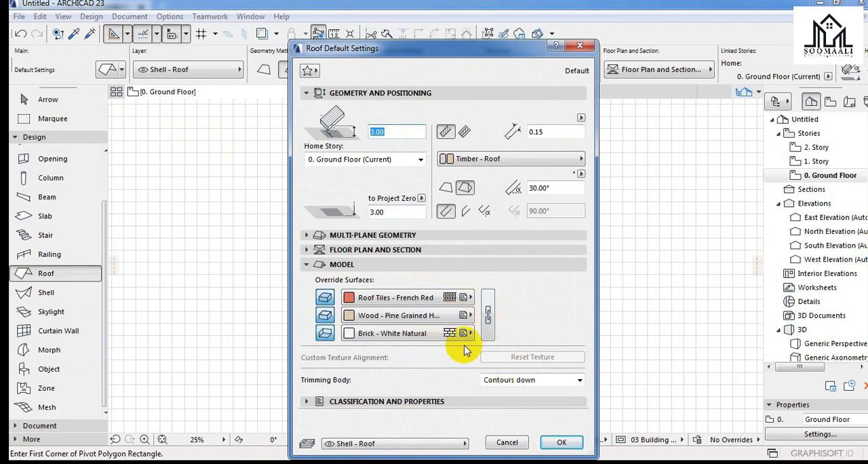
click(328, 316)
click(324, 316)
click(366, 315)
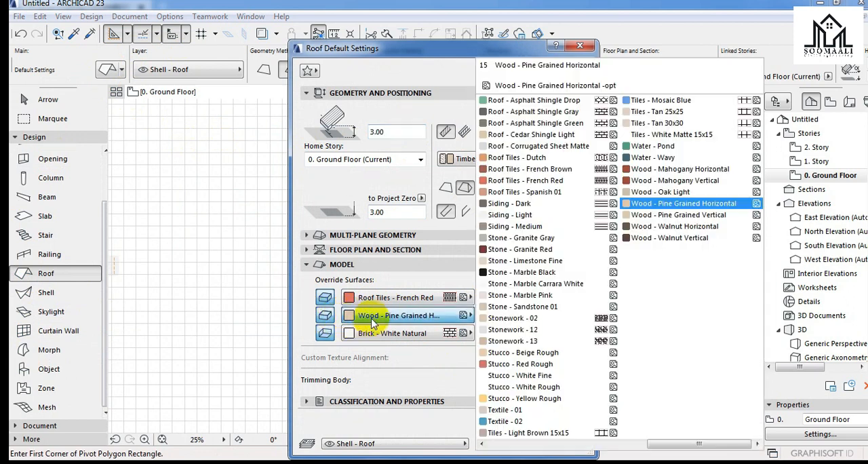
click(654, 239)
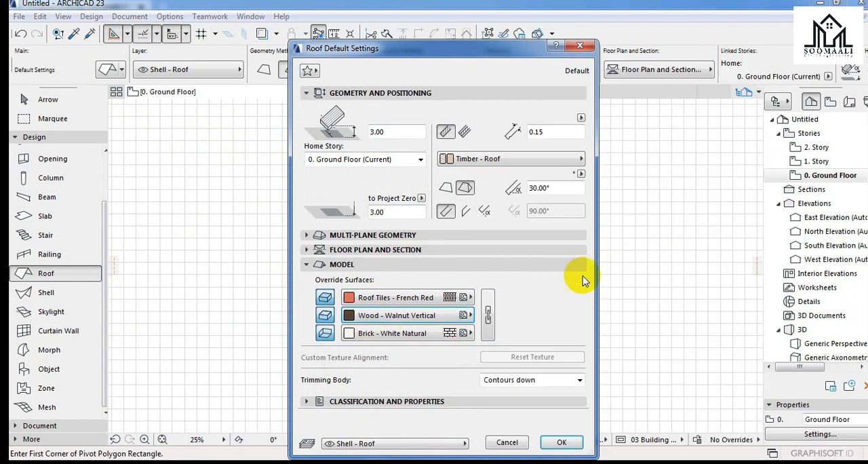
Set the roof's bottom surface override to Ceiling - Tile 60x60 and accept the default settings.
click(373, 339)
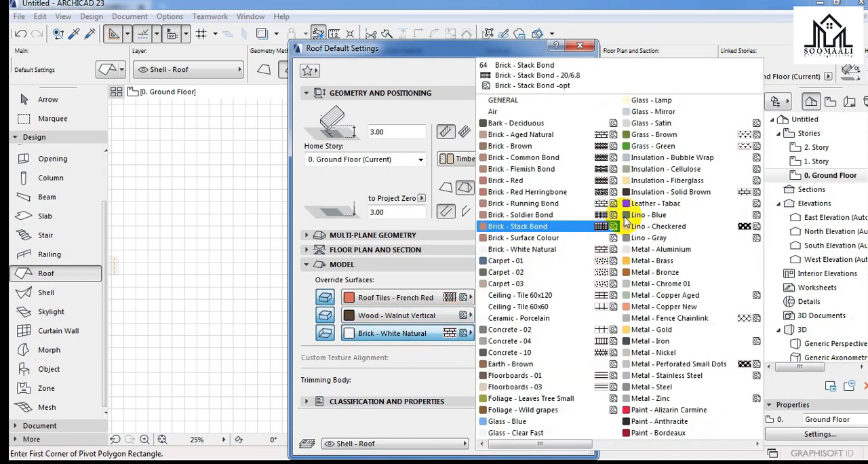
click(518, 308)
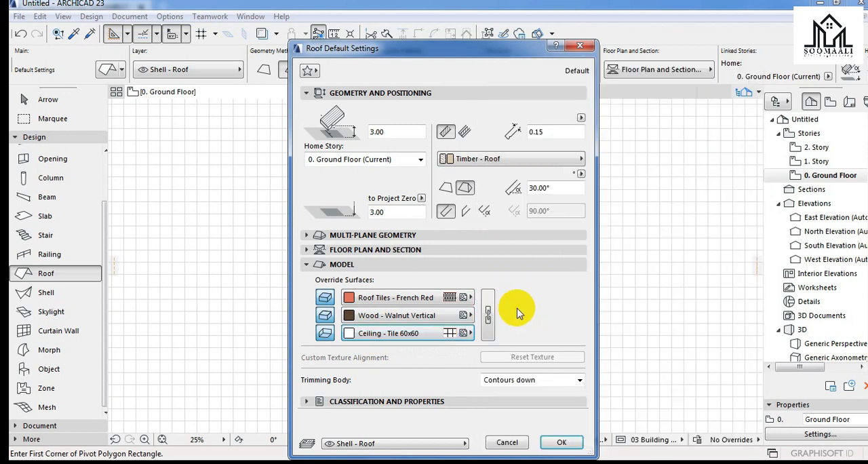
click(561, 442)
Draw a rectangular multi-plane hip roof about 29.75 by 18.25 just south of the gable roof, and leave the Roof tool.
scroll(322, 171, down, 4)
scroll(334, 253, up, 5)
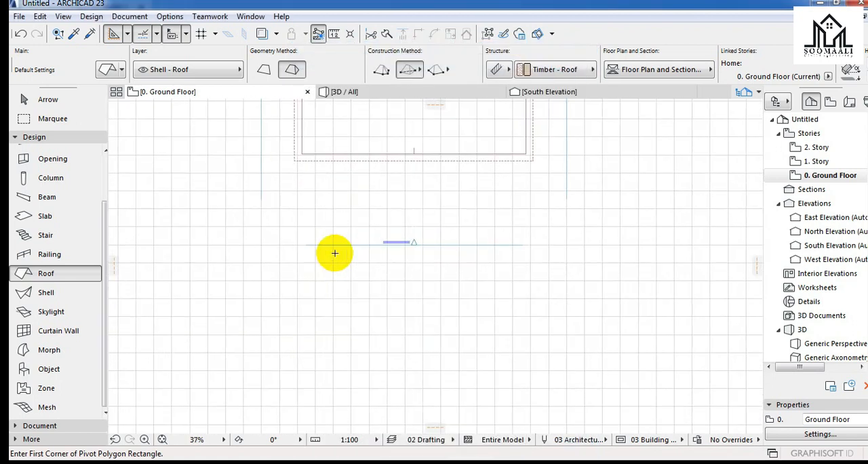
scroll(285, 243, down, 2)
right_click(285, 243)
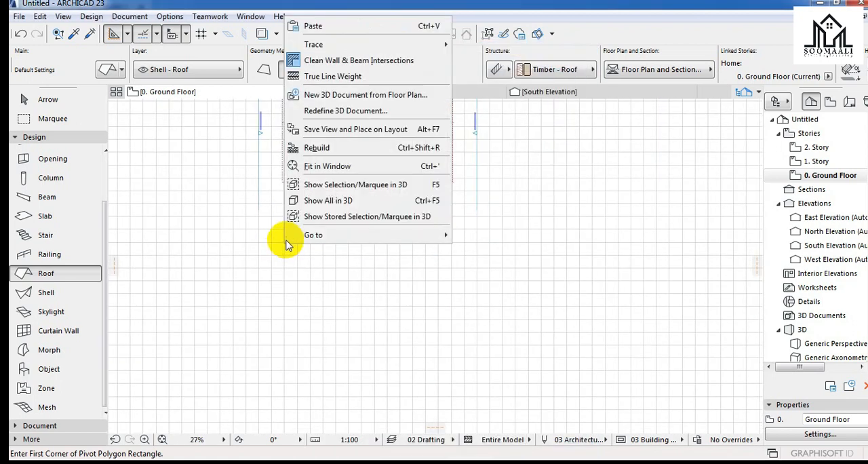
click(366, 284)
click(280, 194)
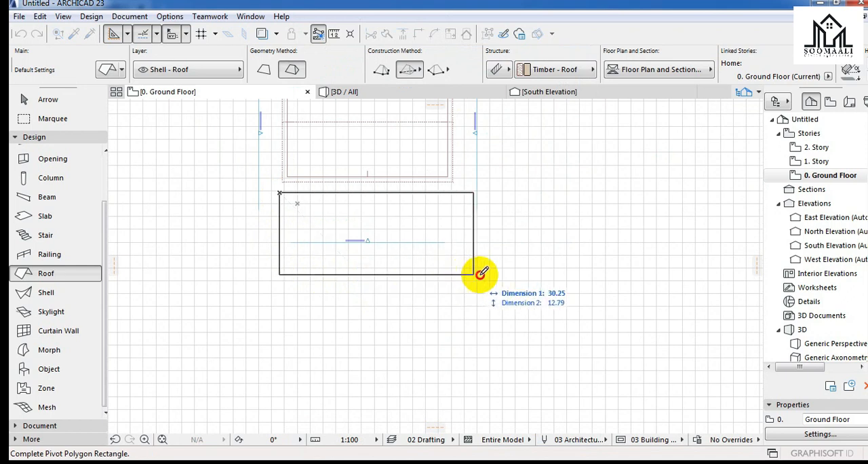
click(471, 309)
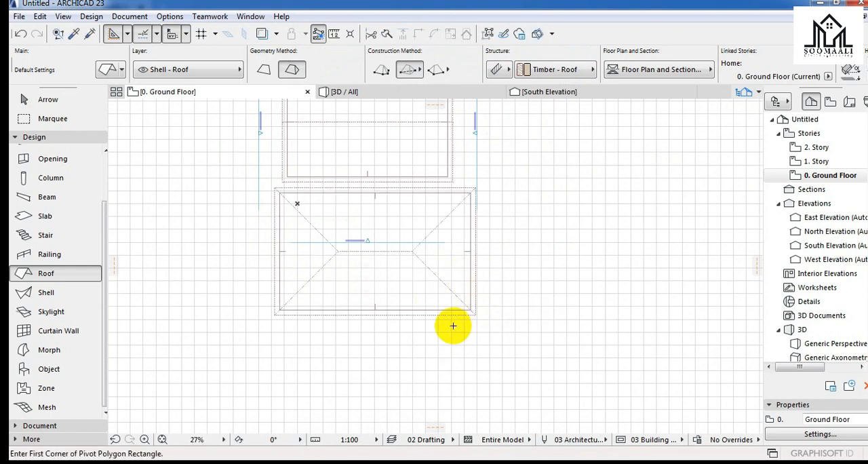
key(Escape)
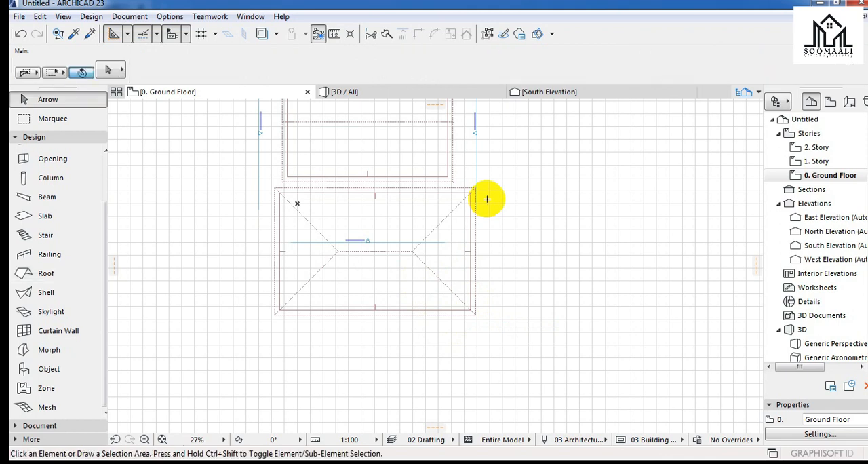
Examine the new hip roof in the 3D view from above and from below, looking closely at its underside surface.
click(393, 92)
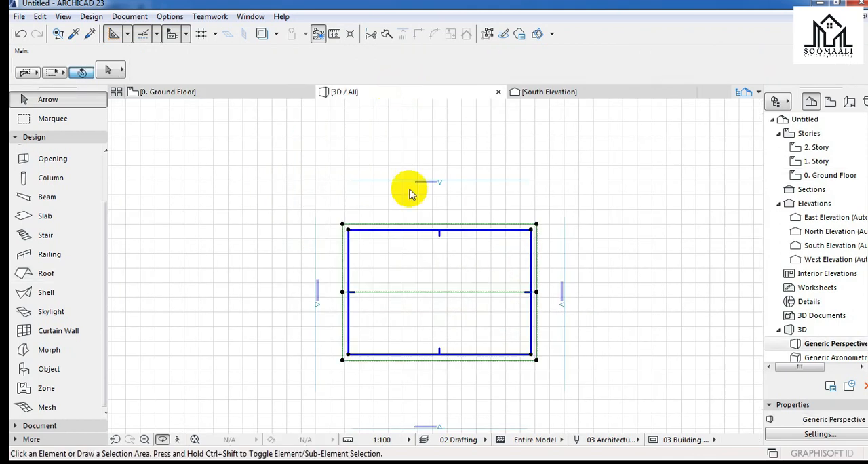
scroll(251, 207, down, 3)
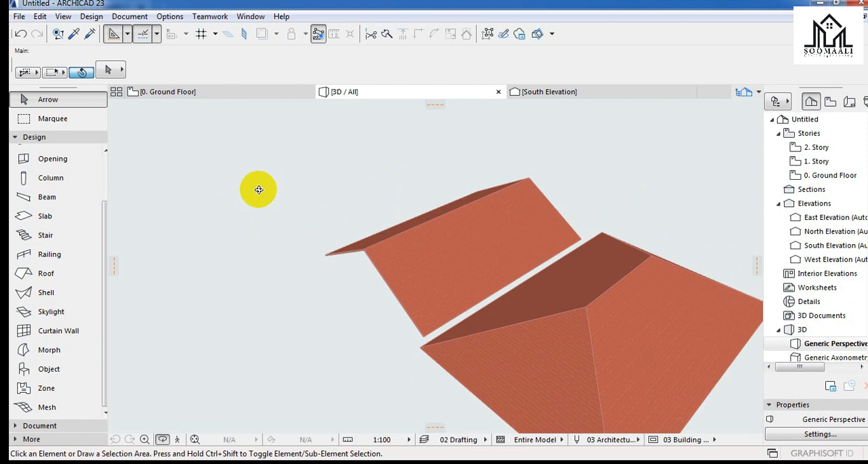
shift+middle_drag(420, 198, 437, 231)
shift+middle_drag(537, 319, 545, 160)
scroll(522, 278, up, 5)
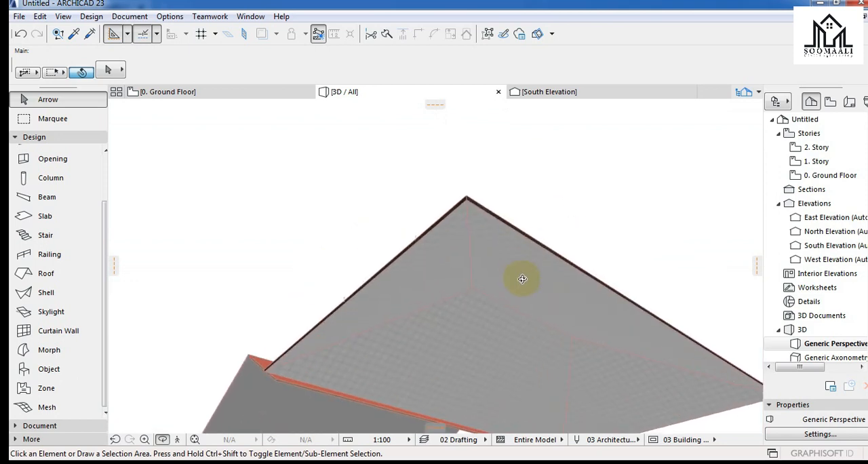
scroll(522, 297, up, 5)
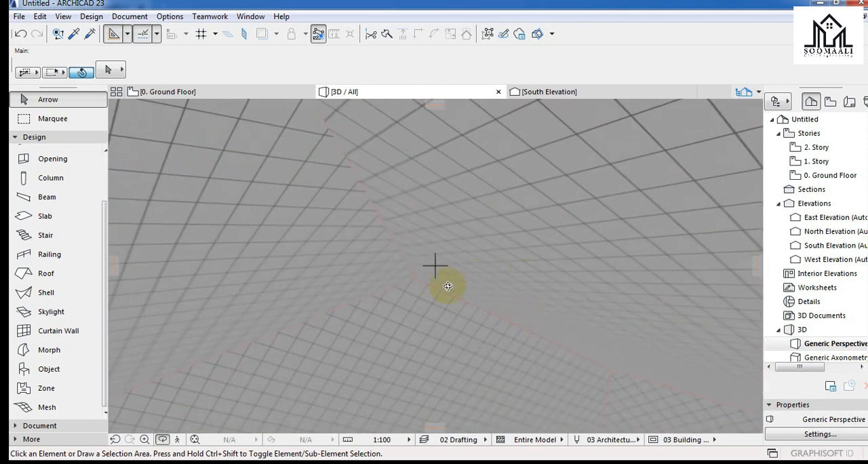
scroll(448, 286, down, 5)
Inspect the hip roof's edge surfaces at the eaves corners and its overall form from several sides in 3D.
shift+middle_drag(397, 358, 454, 372)
shift+middle_drag(483, 397, 395, 316)
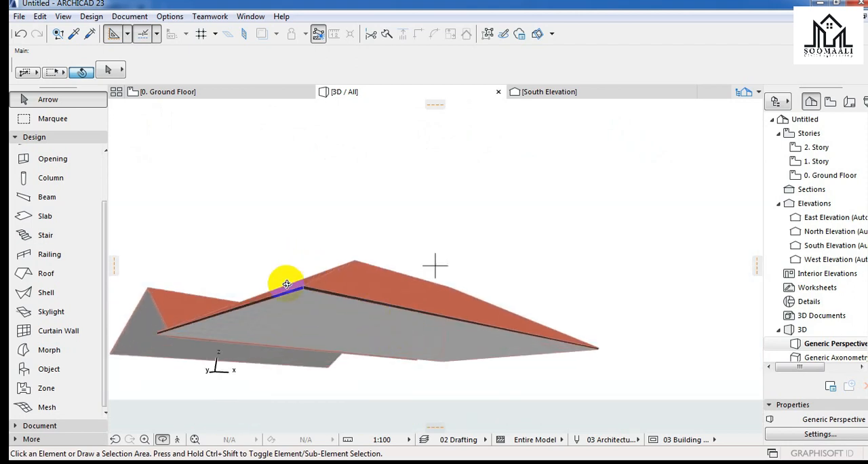
scroll(287, 284, up, 5)
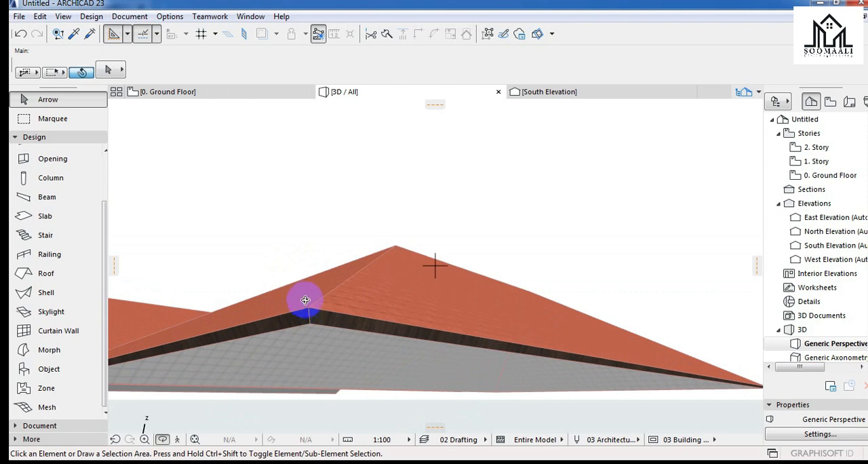
shift+middle_drag(305, 299, 334, 297)
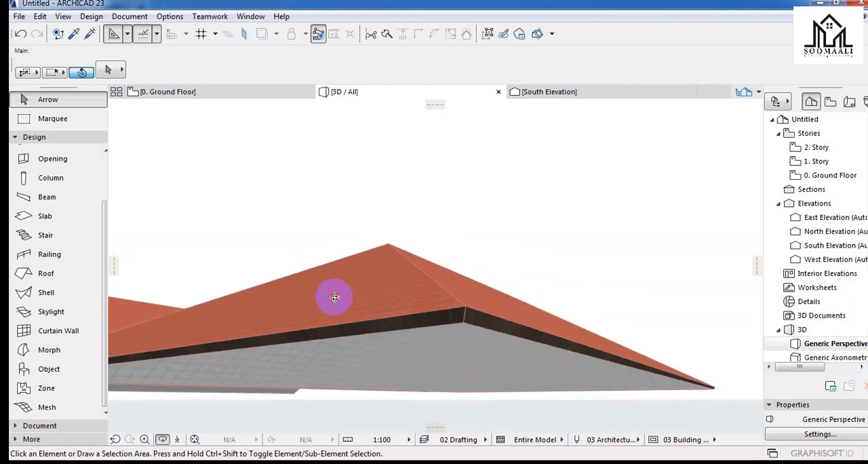
click(433, 315)
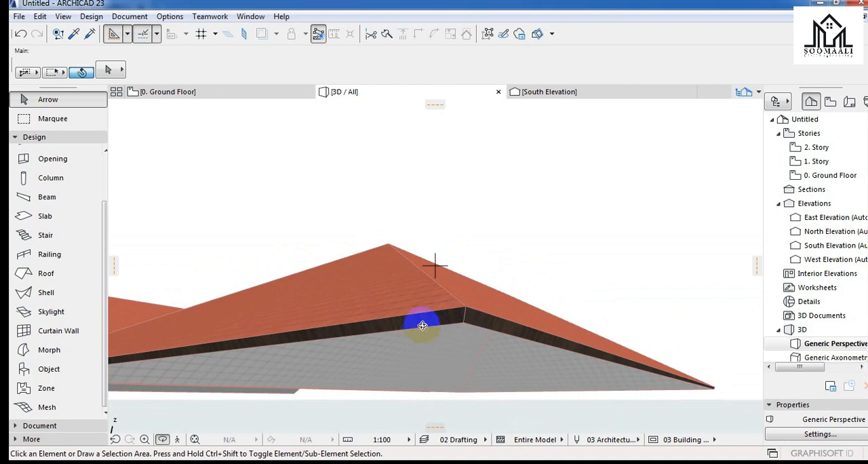
shift+middle_drag(547, 320, 435, 266)
shift+middle_drag(287, 295, 262, 378)
shift+middle_drag(467, 303, 399, 313)
shift+middle_drag(446, 272, 527, 261)
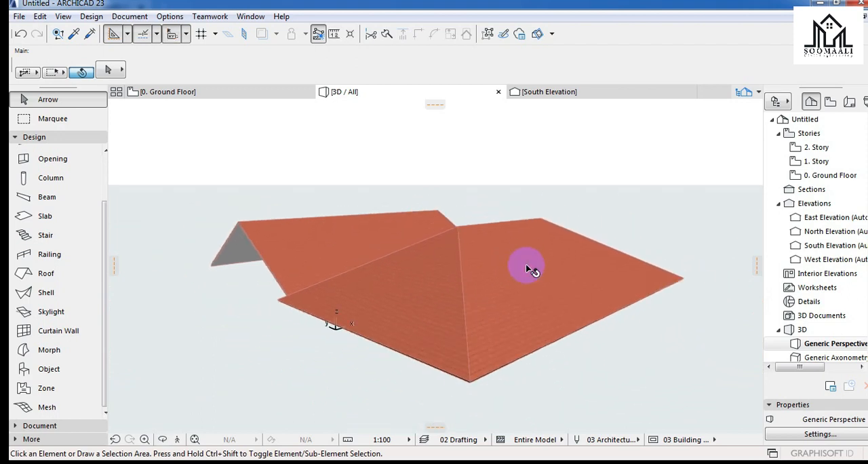
click(526, 264)
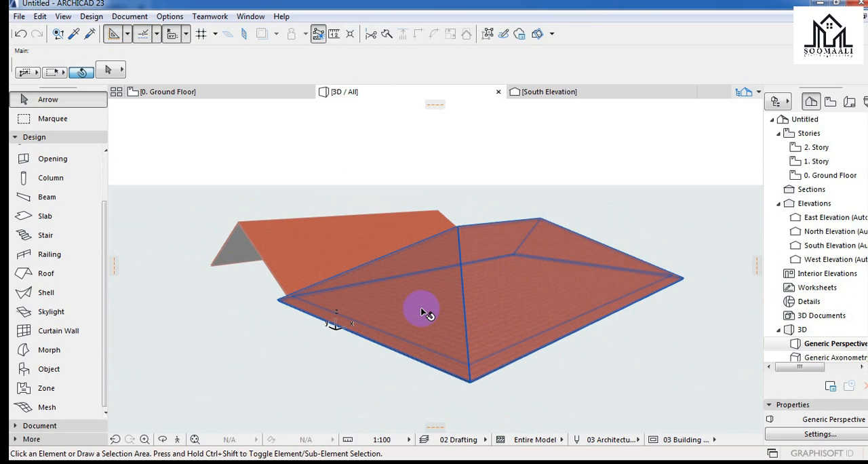
click(522, 191)
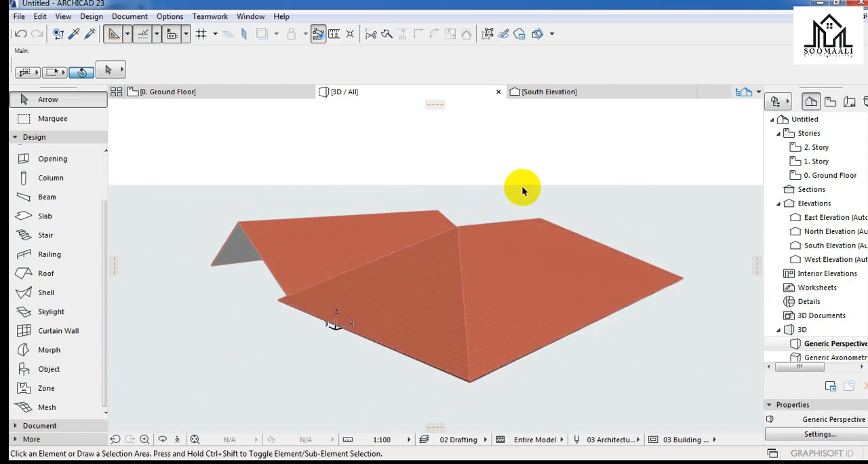
On the ground floor plan, draw a straight horizontal curtain wall about 58.80 long south of the roofs, and leave the Curtain Wall tool.
click(265, 91)
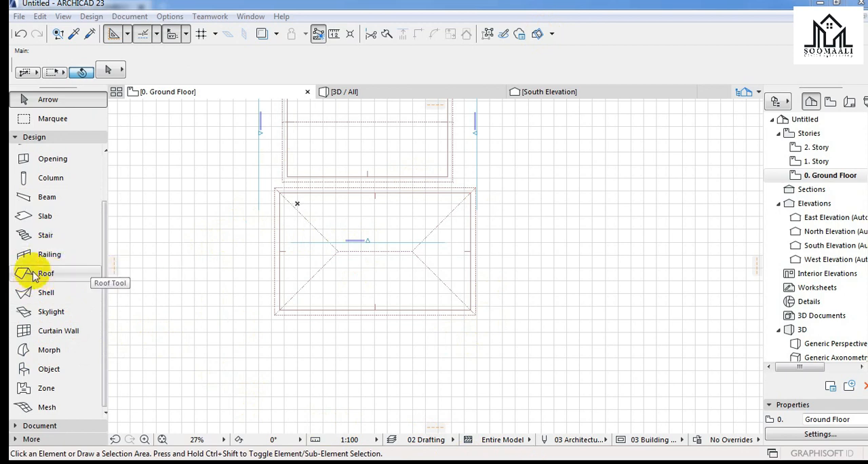
click(49, 336)
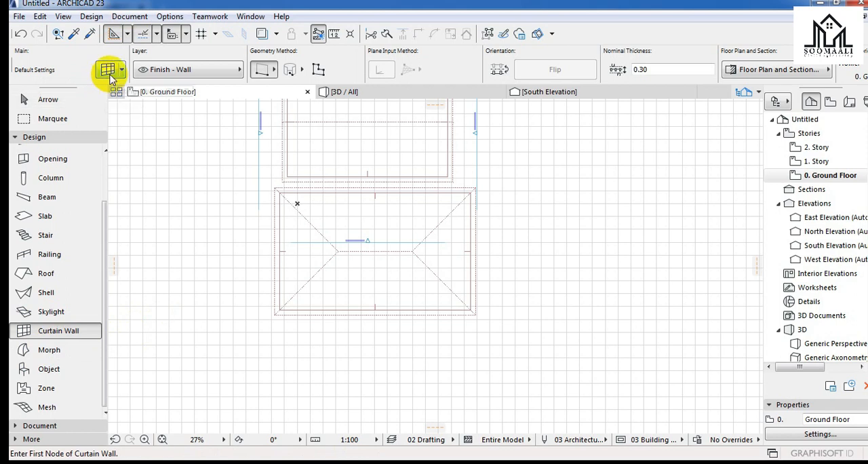
scroll(265, 217, down, 2)
scroll(286, 166, down, 2)
click(228, 300)
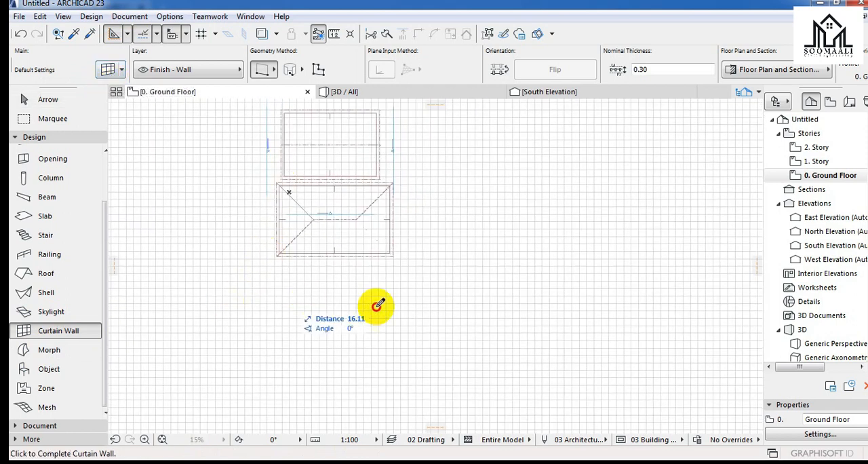
click(448, 300)
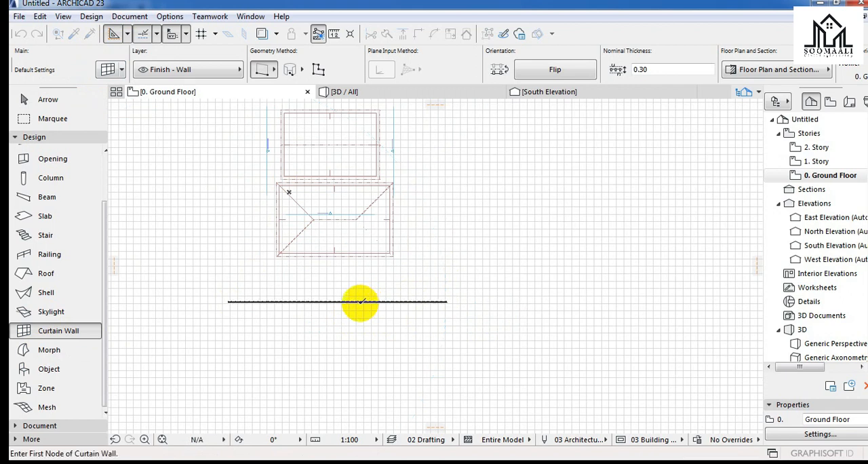
scroll(368, 299, up, 5)
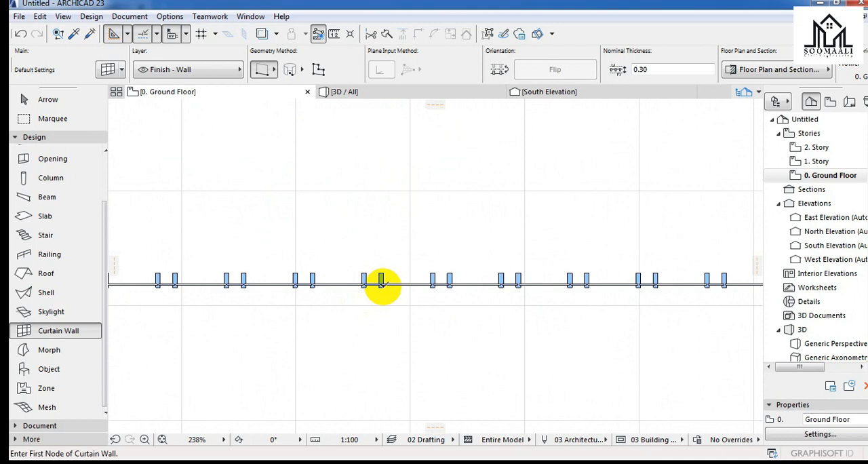
key(Escape)
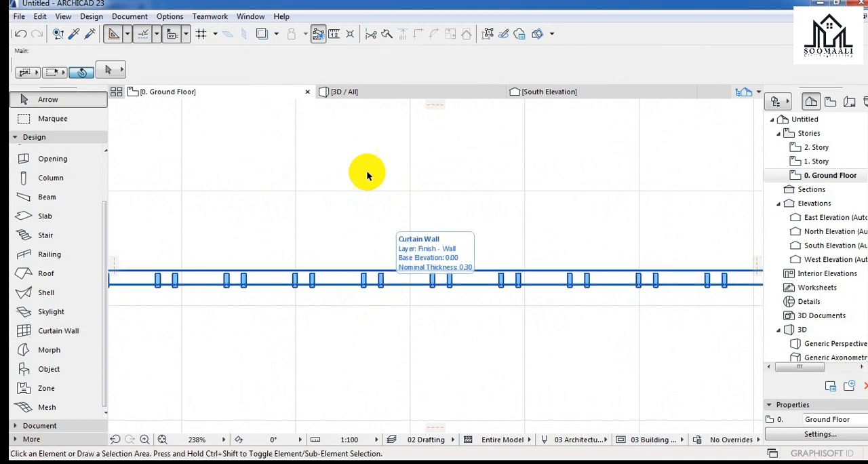
In the 3D view, select the curtain wall and move it about 8.34 towards the hip roof.
mouse_move(346, 99)
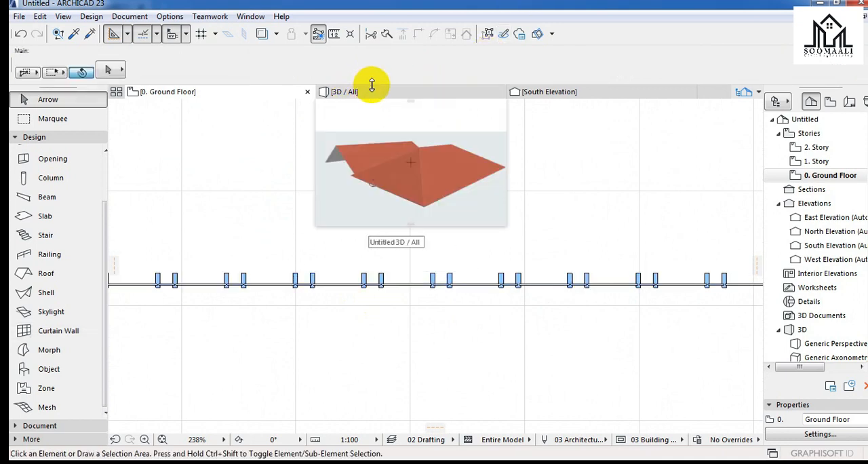
click(375, 100)
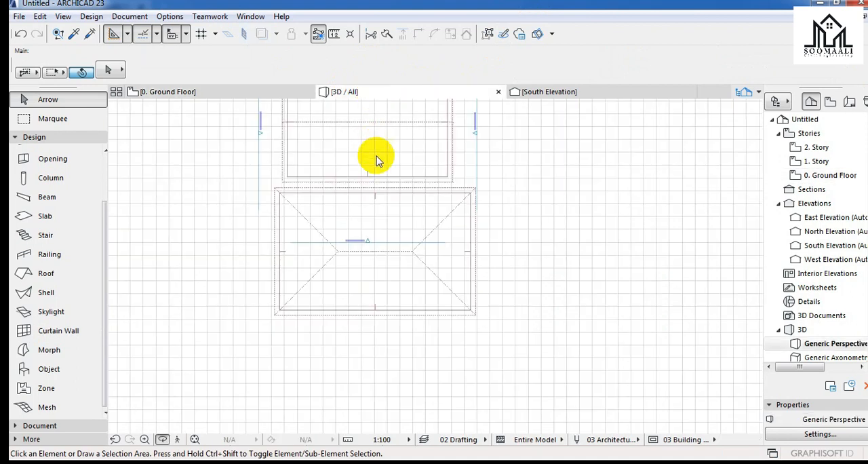
scroll(433, 300, down, 5)
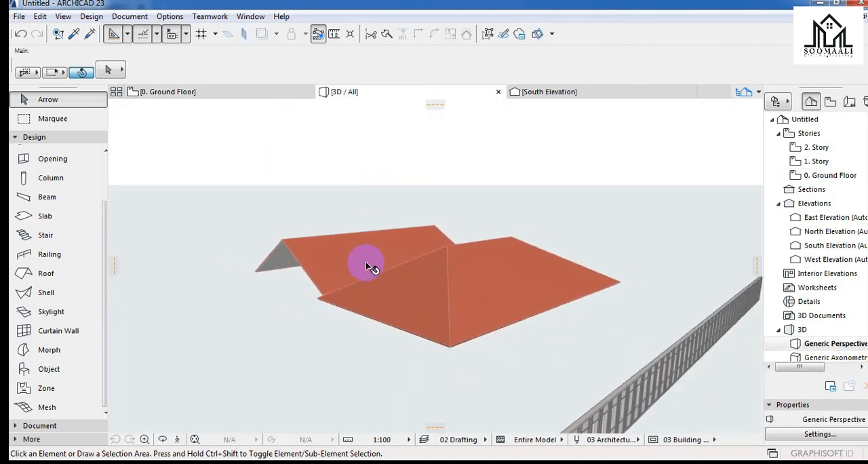
scroll(410, 225, down, 2)
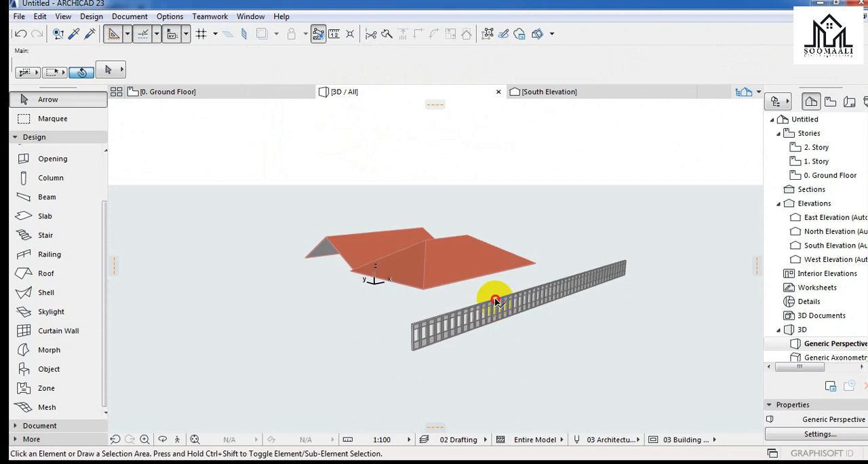
click(496, 301)
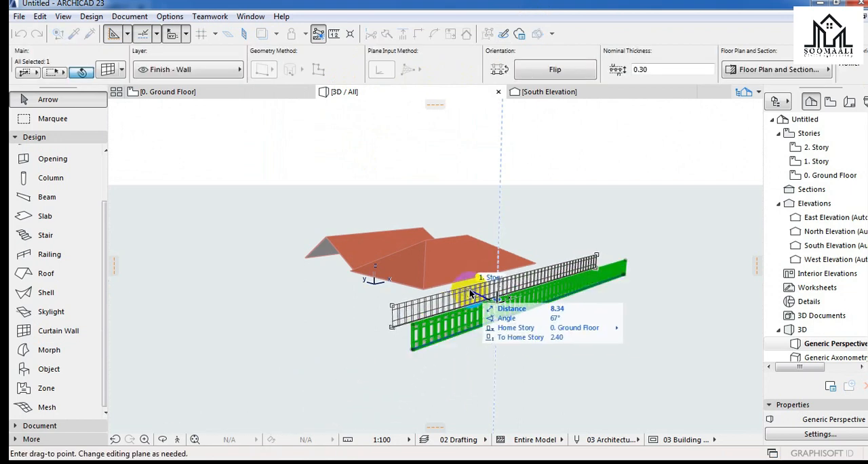
click(471, 294)
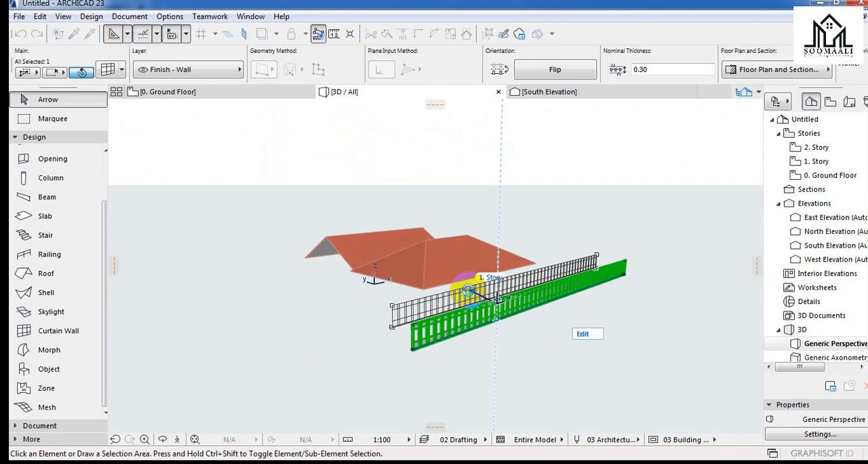
Place the moved curtain wall just in front of the hip roof's near eaves and clear the selection.
click(471, 293)
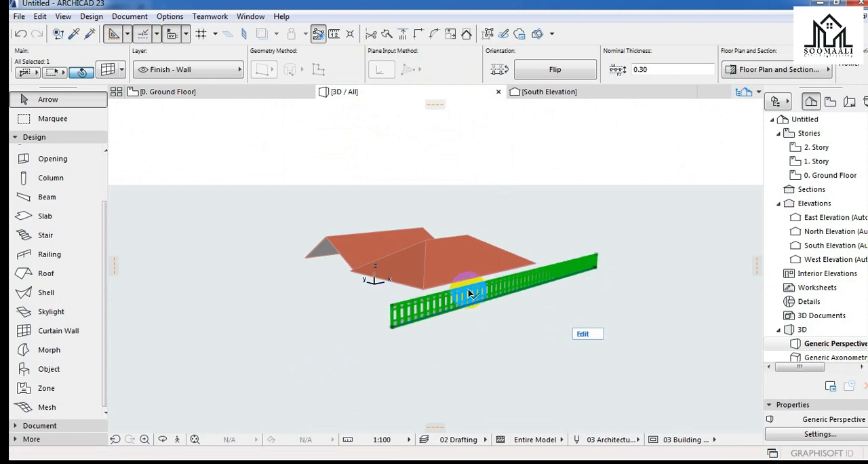
key(Escape)
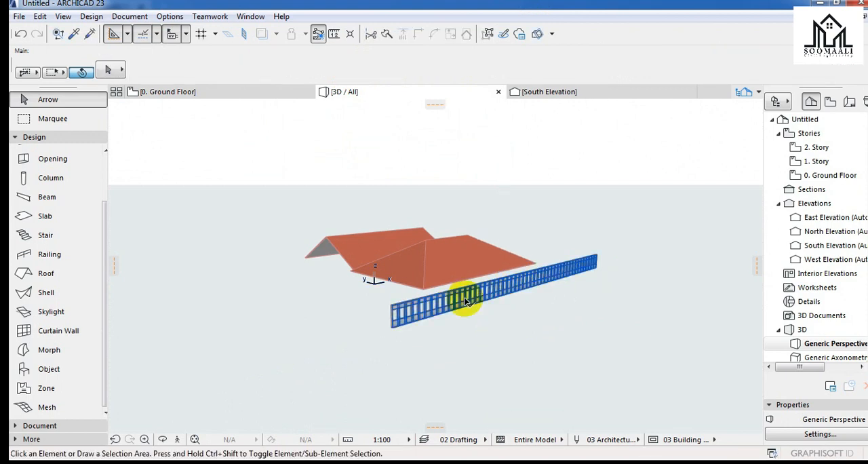
Orbit around the curtain wall in 3D to examine its frames and panels up close and its position beside the hip roof.
scroll(469, 294, up, 1)
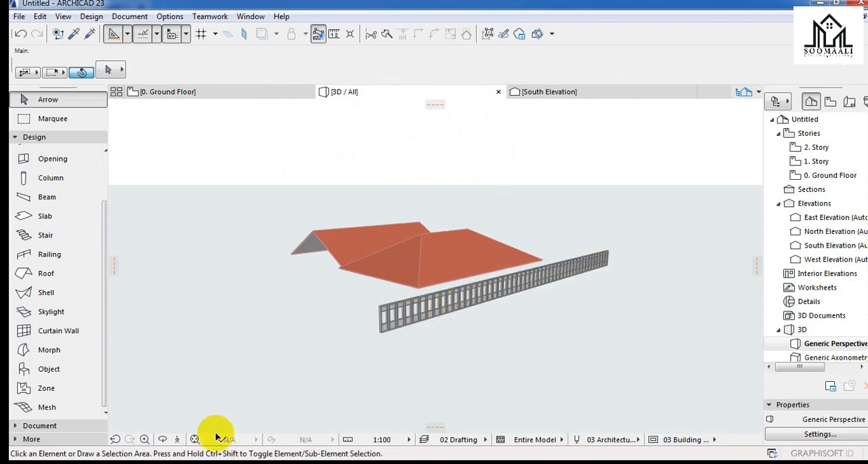
click(164, 440)
drag(508, 338, 520, 291)
scroll(521, 274, up, 4)
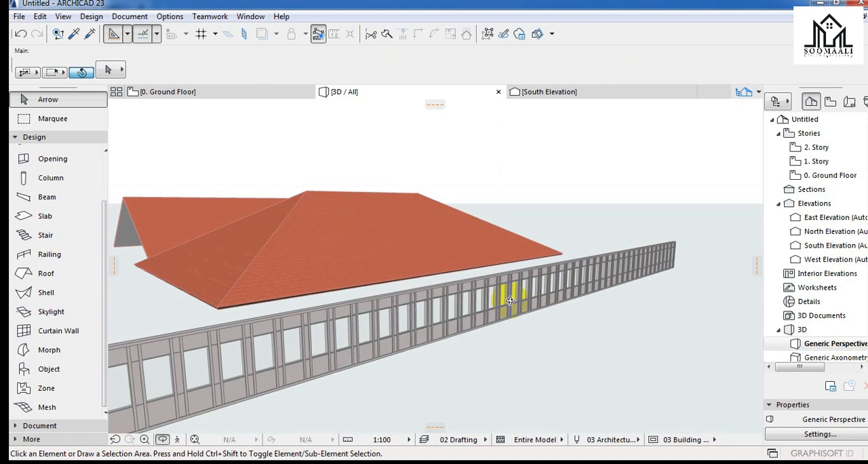
scroll(519, 308, up, 2)
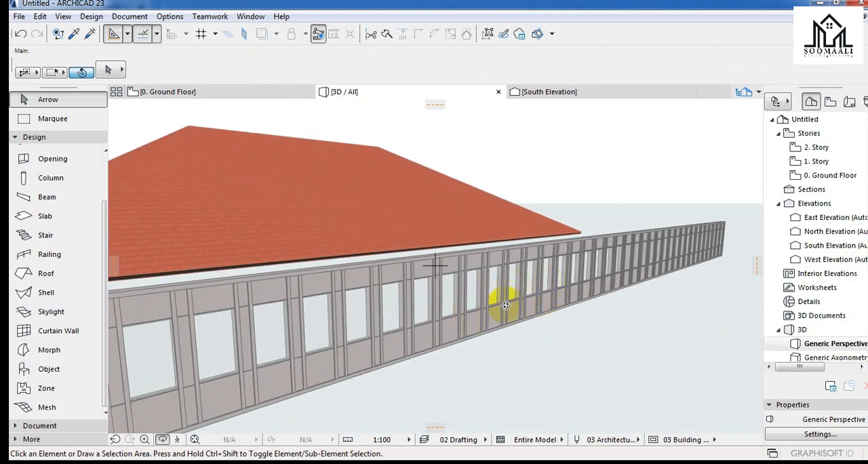
drag(520, 302, 525, 299)
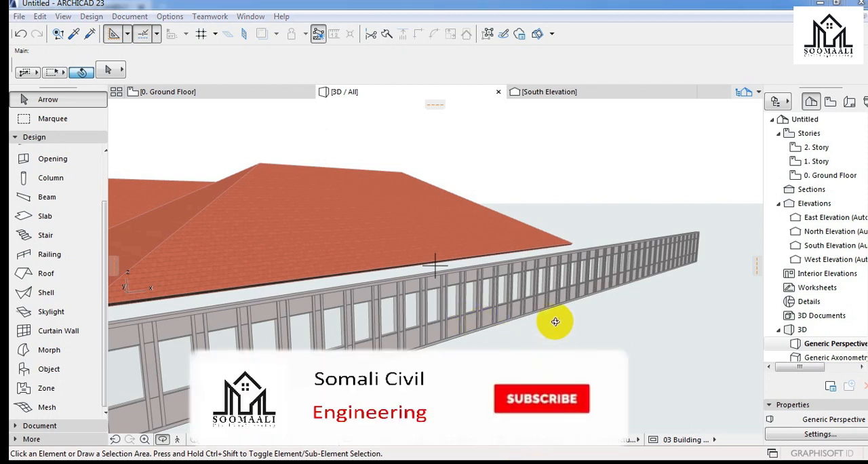
scroll(544, 308, down, 5)
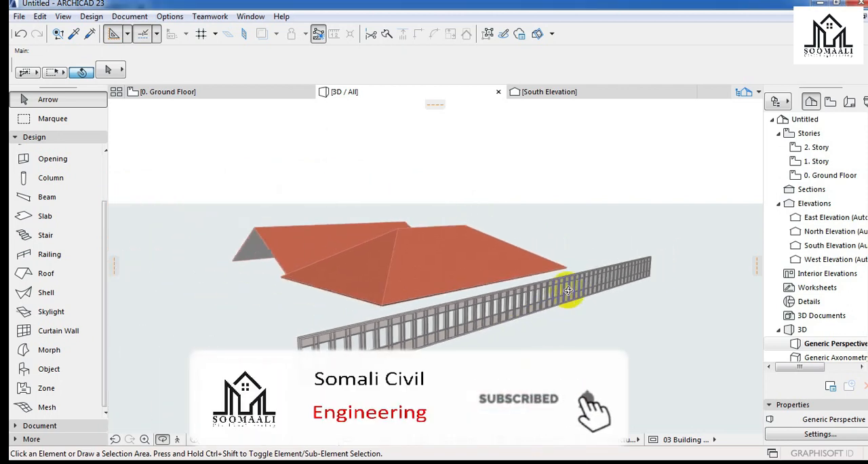
shift+middle_drag(435, 266, 448, 325)
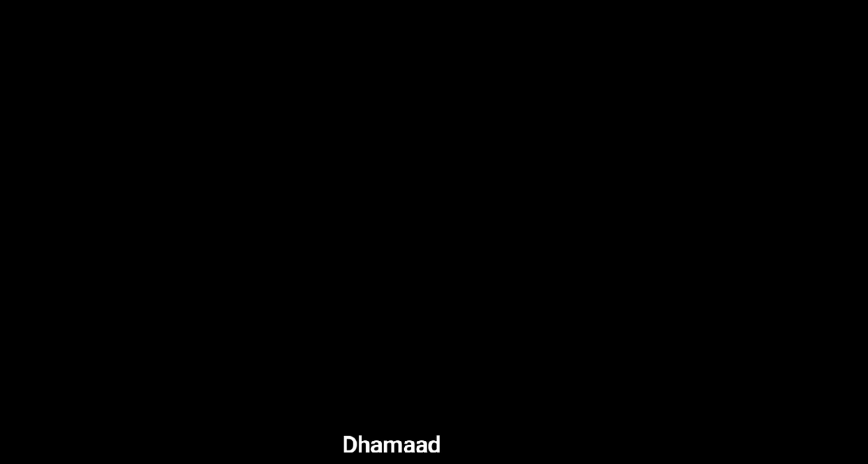